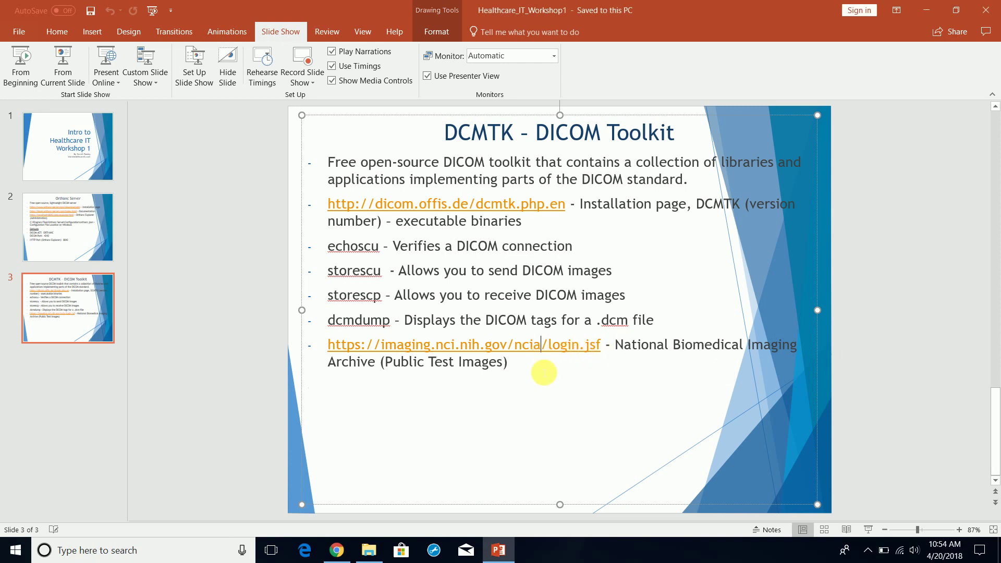
Copy the imaging.nci.nih.gov/ncia/login.jsf link from the DCMTK slide and open it in Chrome.
left_click(589, 347)
left_click_drag(584, 348, 349, 346)
key("ctrl+c")
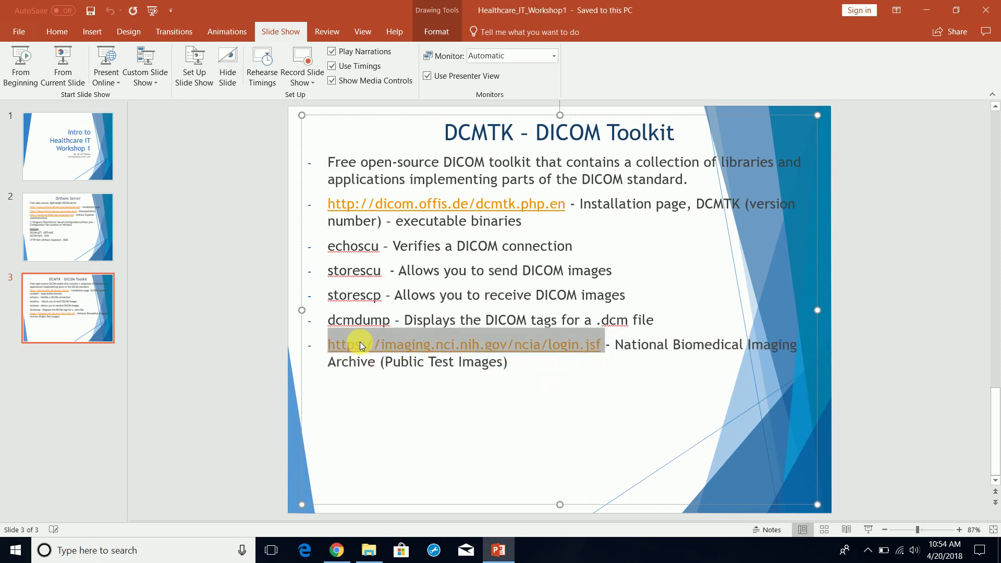
left_click(336, 547)
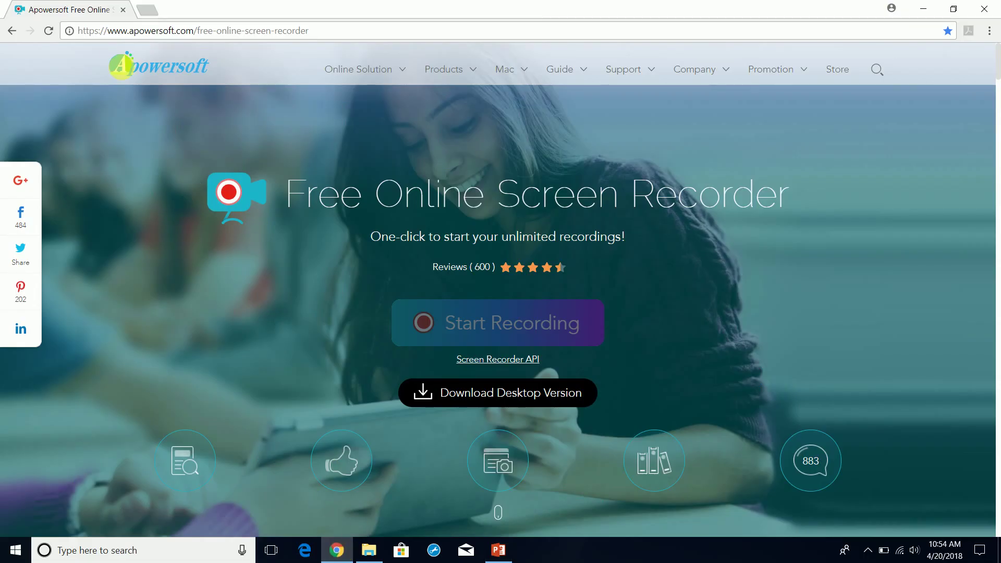
left_click(134, 31)
key("ctrl+v")
key("Return")
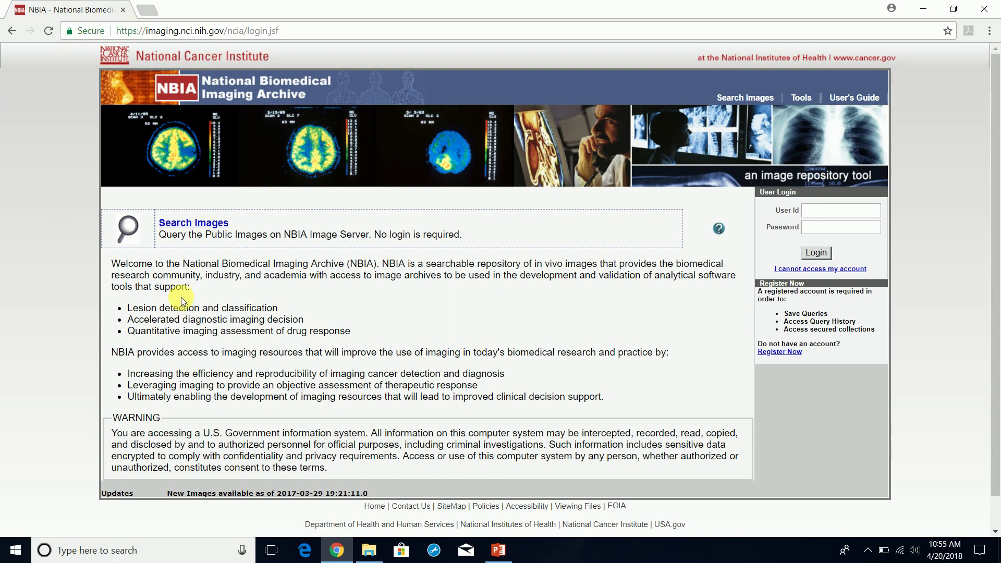
Read the archive's introduction and open the public image search that needs no login.
left_click_drag(205, 235, 268, 235)
left_click(270, 238)
left_click_drag(113, 277, 380, 277)
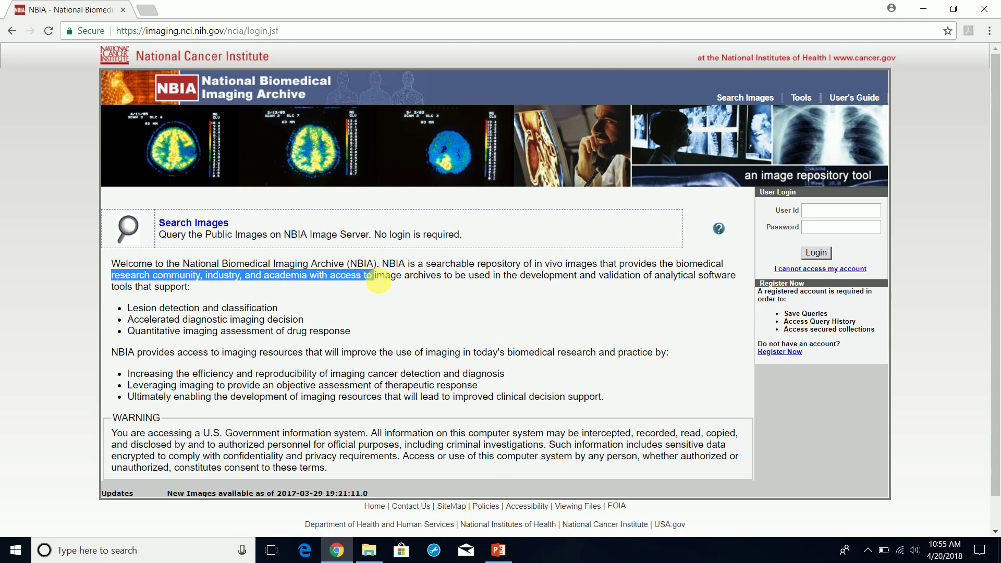
left_click(383, 290)
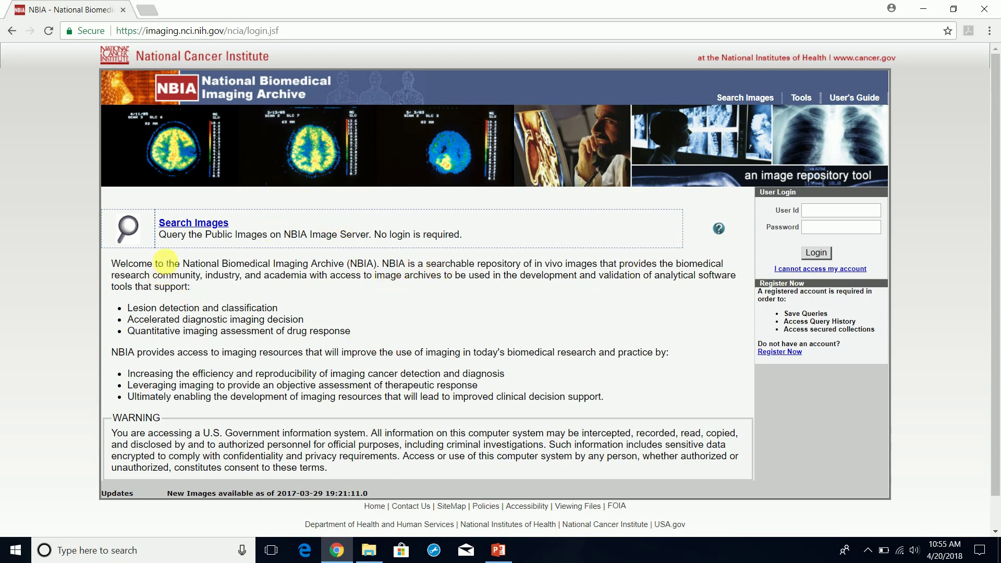
left_click(199, 227)
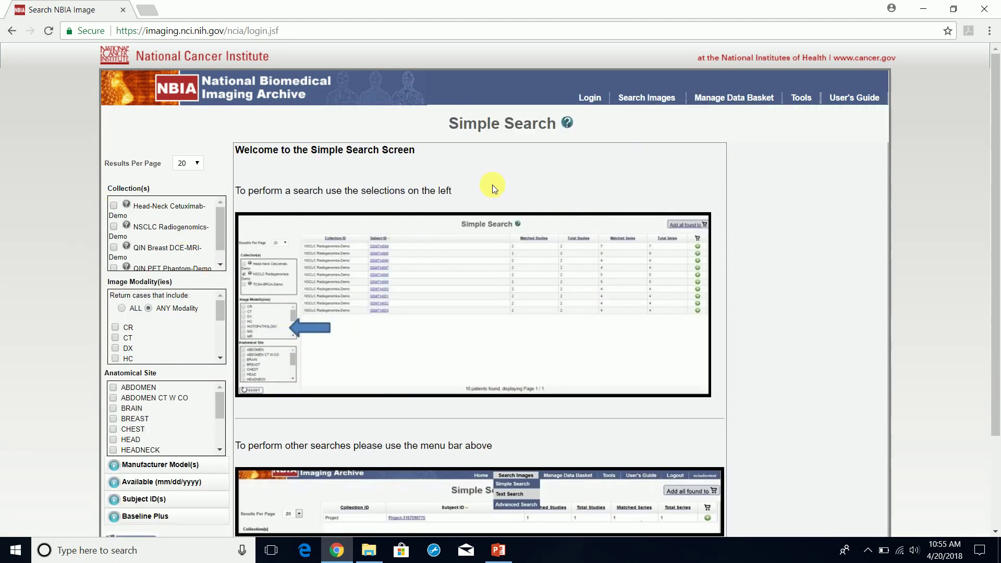
Filter the image search to the Head-Neck Cetuximab-Demo and NSCLC Radiogenomics-Demo collections.
mouse_move(982, 218)
left_mouse_down()
mouse_move(982, 308)
mouse_move(982, 227)
left_mouse_up()
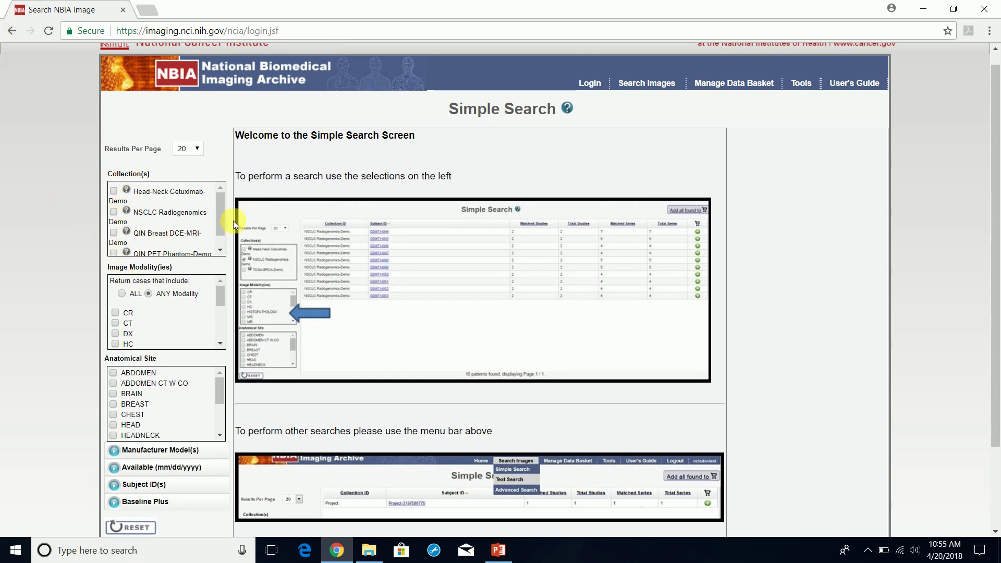
left_click_drag(223, 214, 113, 191)
left_click(113, 190)
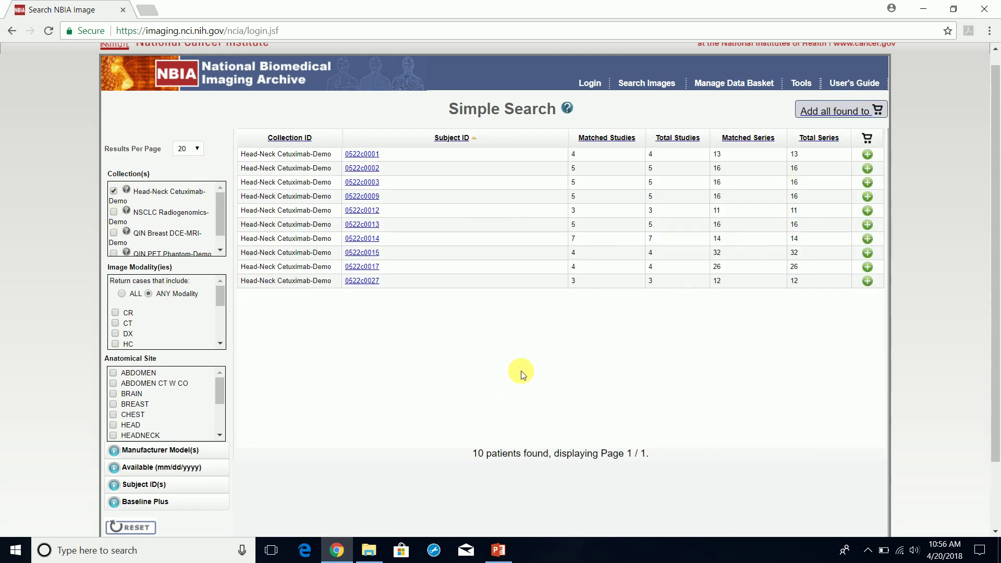
left_click(113, 212)
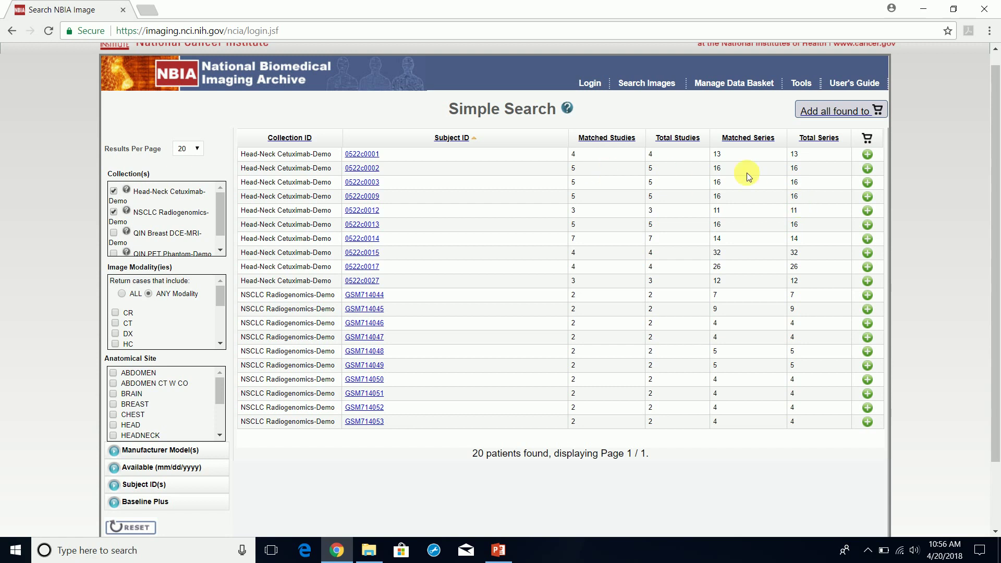
Add the first Head-Neck Cetuximab-Demo subject to the data basket and open the basket to check its total image size.
left_click(868, 155)
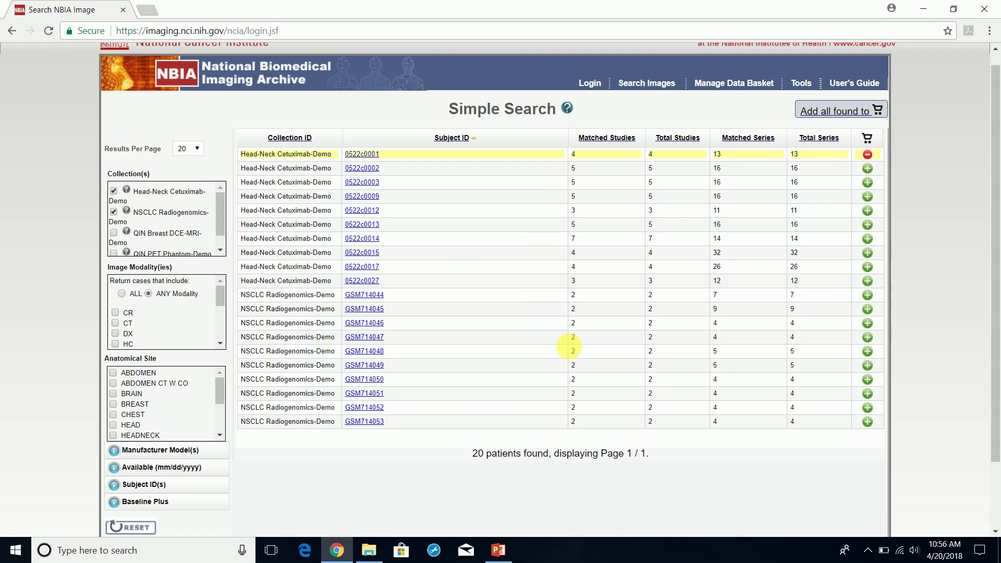
left_click(727, 86)
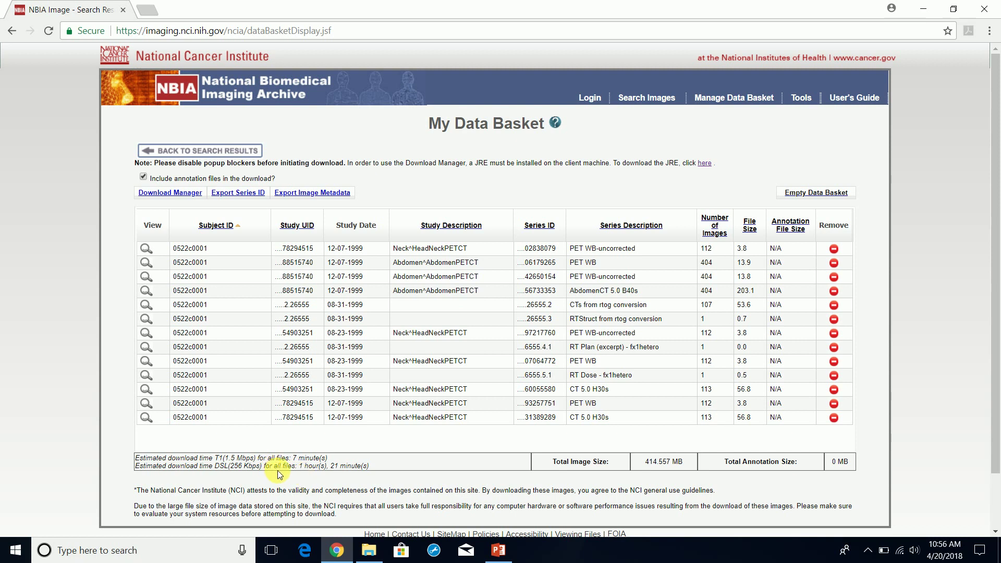
left_click_drag(664, 463, 671, 461)
left_click(670, 462)
Open the Java download page from the basket's JRE note and download the Windows Online installer.
left_click(701, 164)
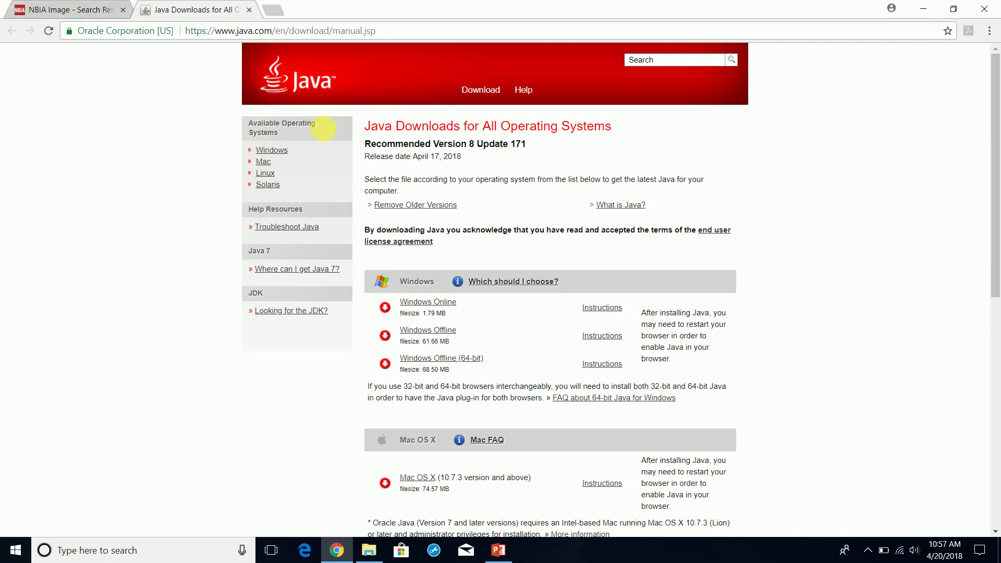
scroll(782, 199, "down", 1)
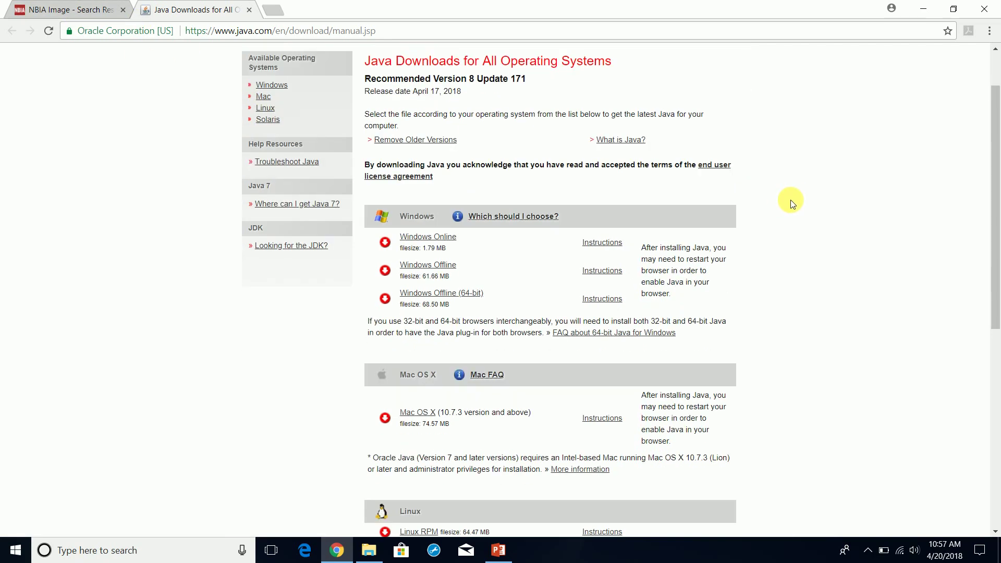
scroll(790, 200, "down", 1)
scroll(790, 201, "up", 2)
scroll(547, 179, "down", 1)
left_click(411, 239)
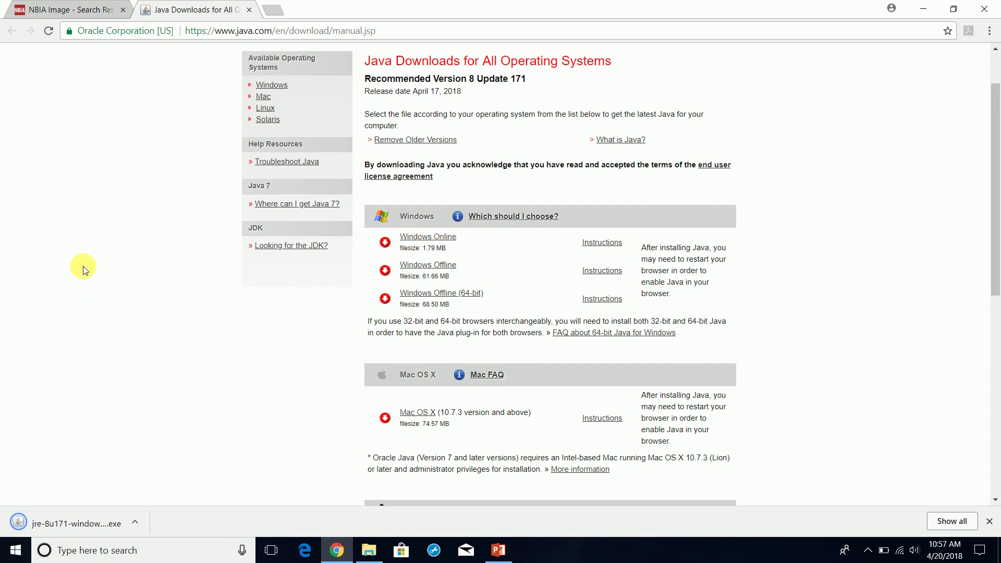
Open the downloaded jre-8u171 installer and start installing Java with the default destination folder.
right_click(74, 517)
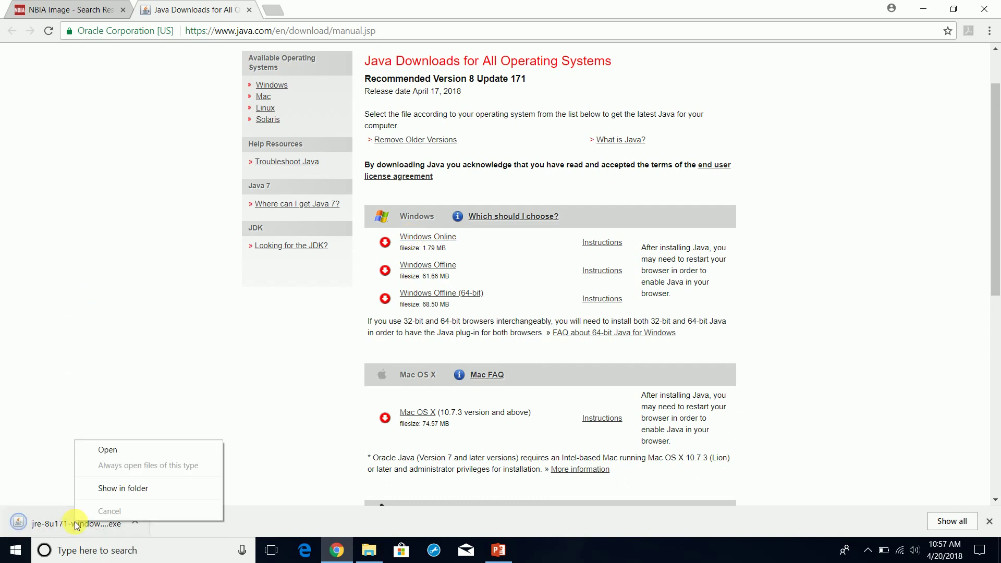
left_click(104, 449)
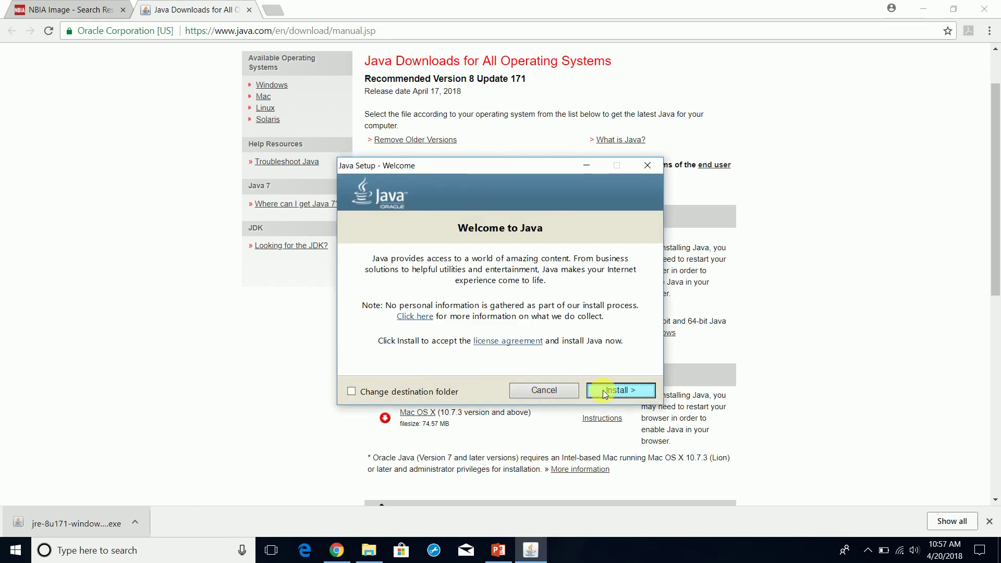
left_click(606, 394)
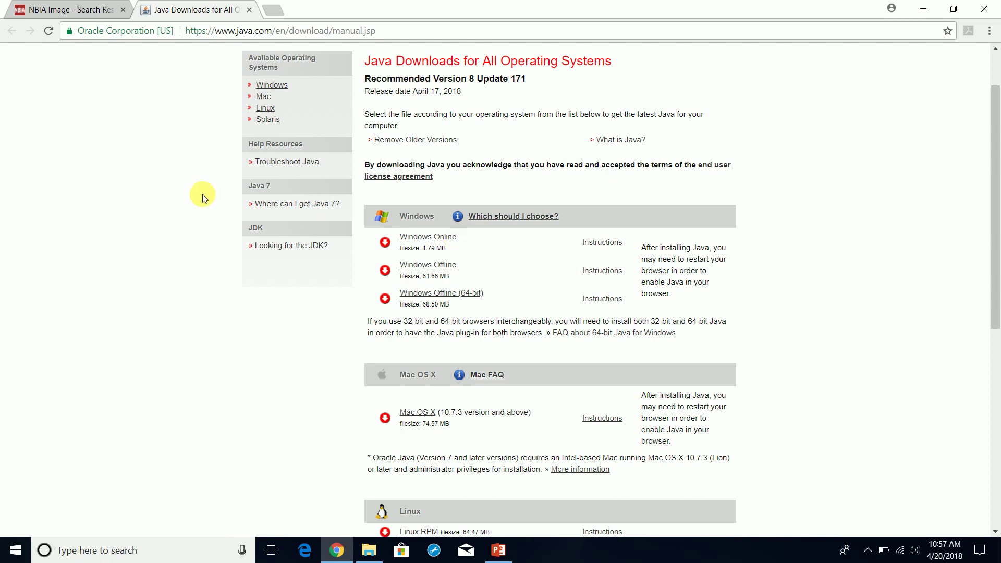
left_click(149, 551)
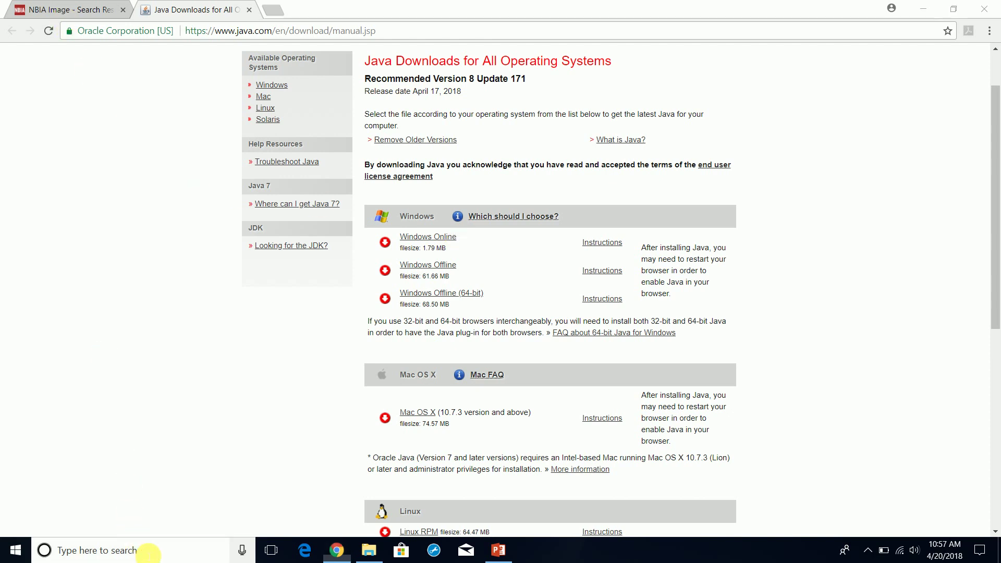
type("contro")
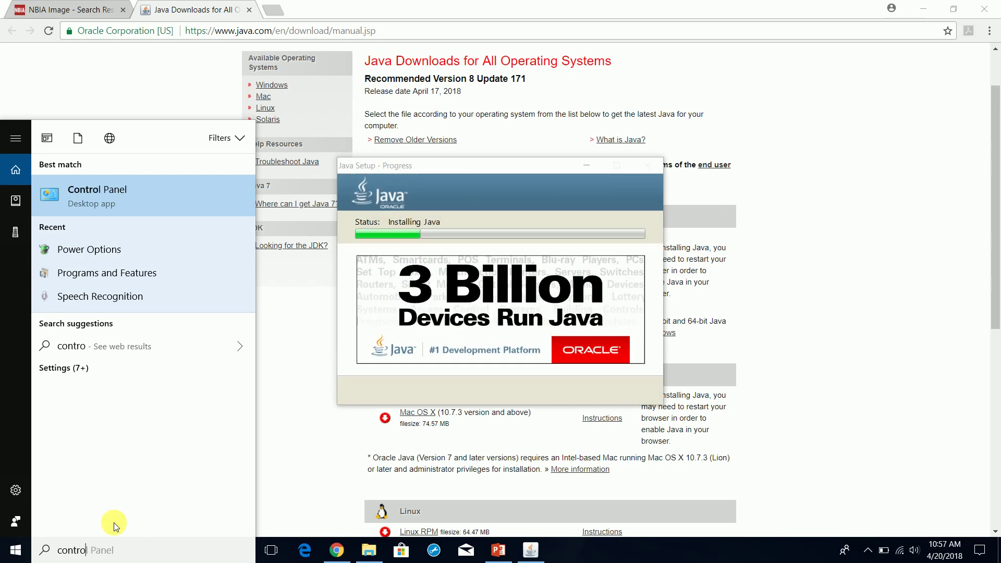
left_click(515, 181)
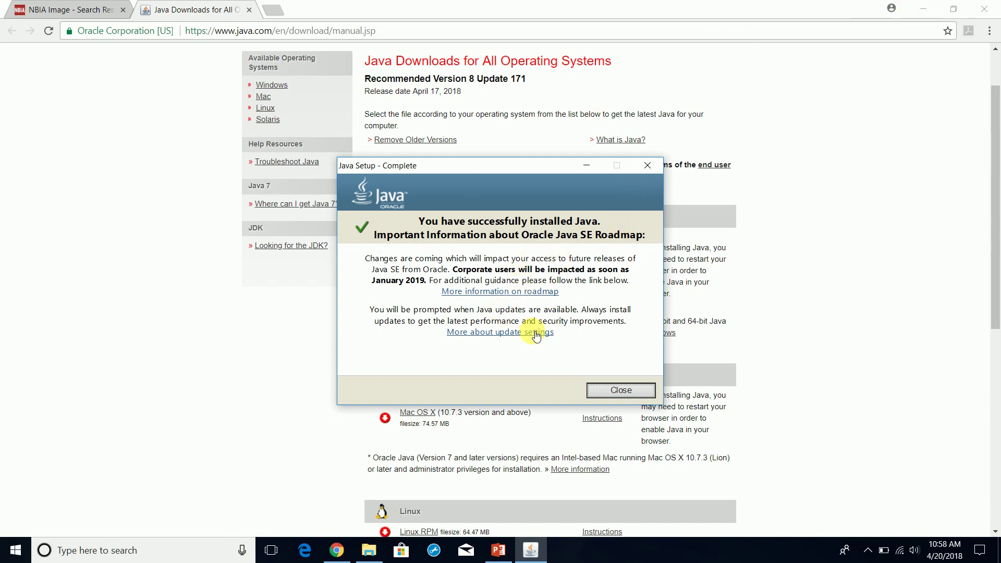
Close the completed Java setup and open the Java (32-bit) settings from the Windows Control Panel.
left_click(605, 389)
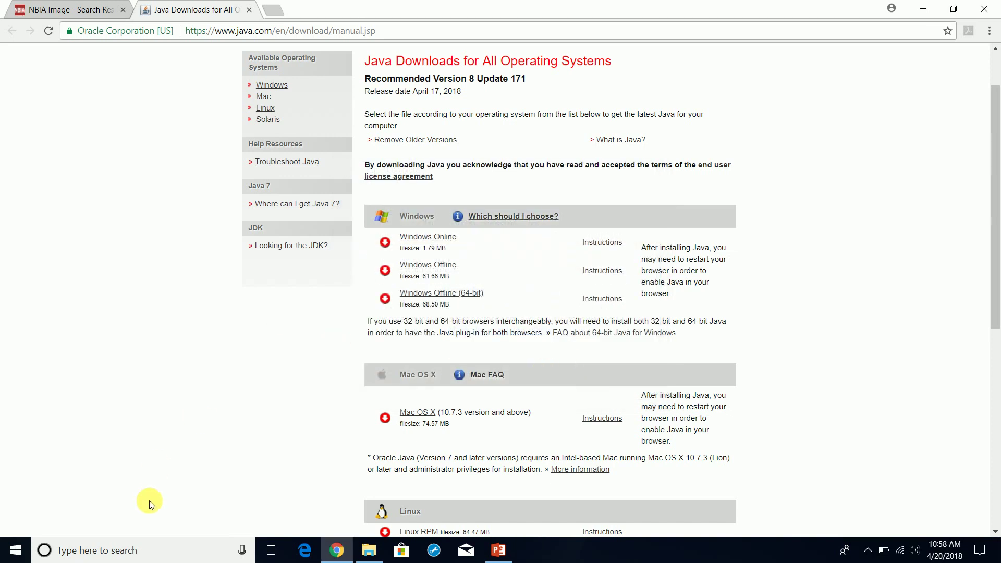
left_click(153, 552)
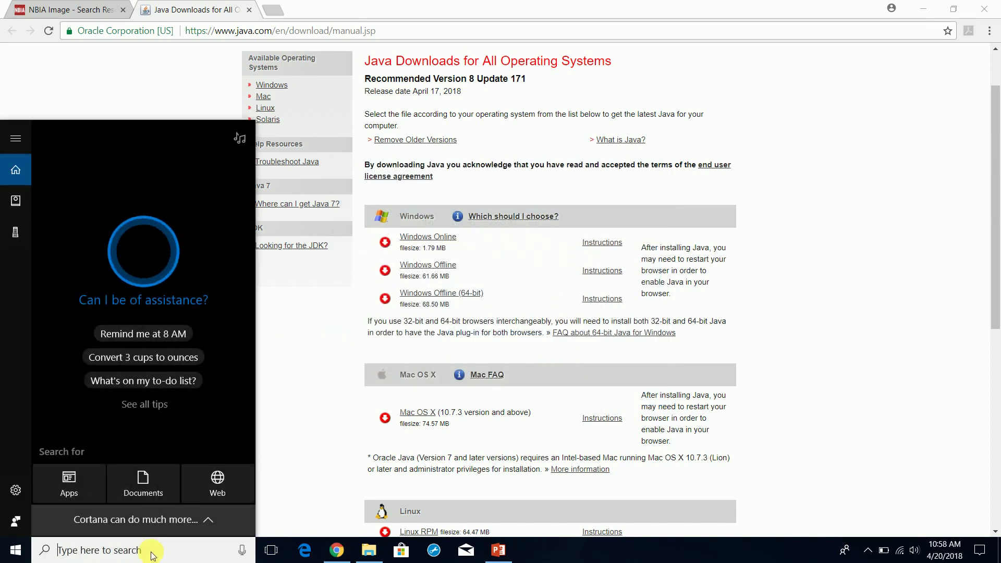
type("control")
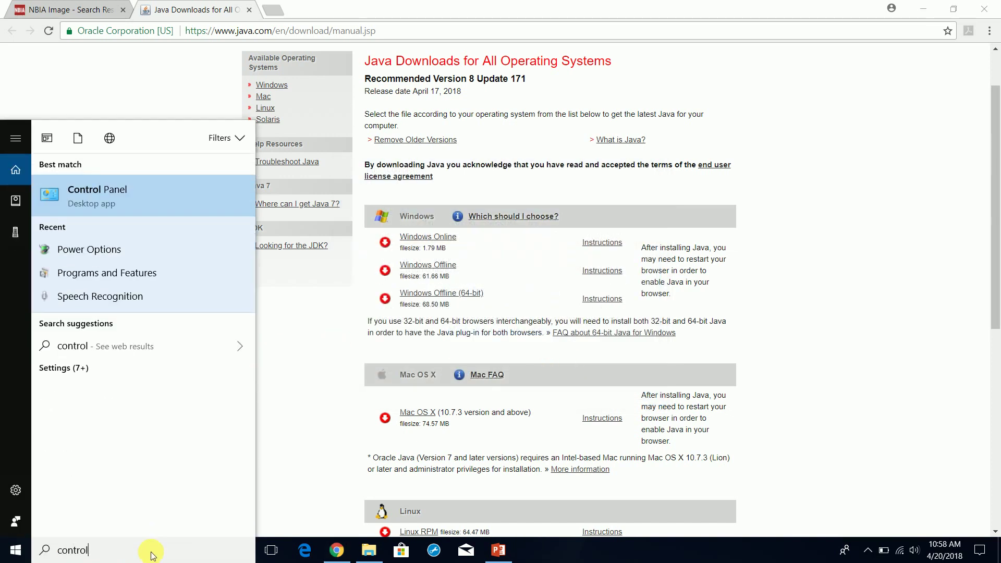
key("Return")
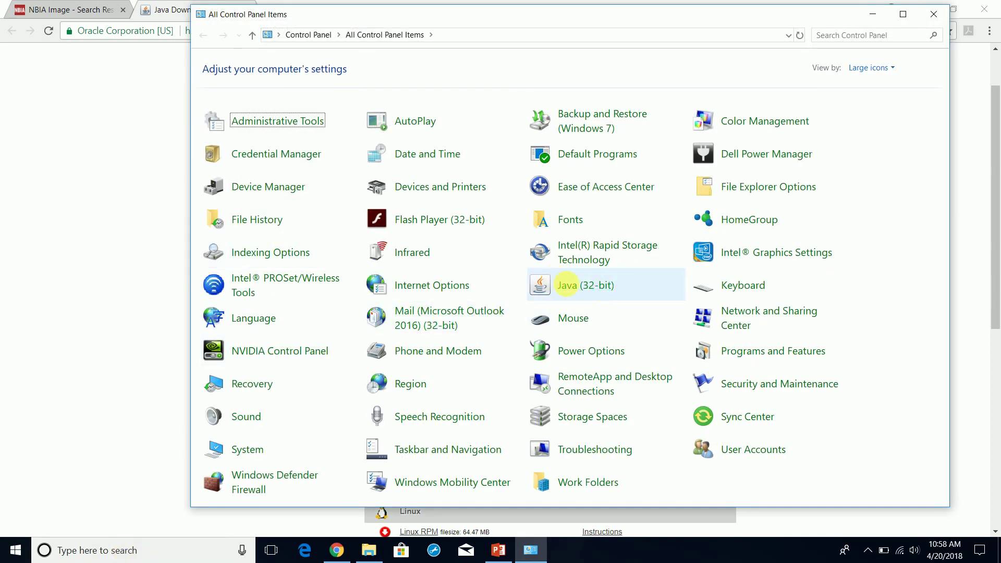
left_click(579, 284)
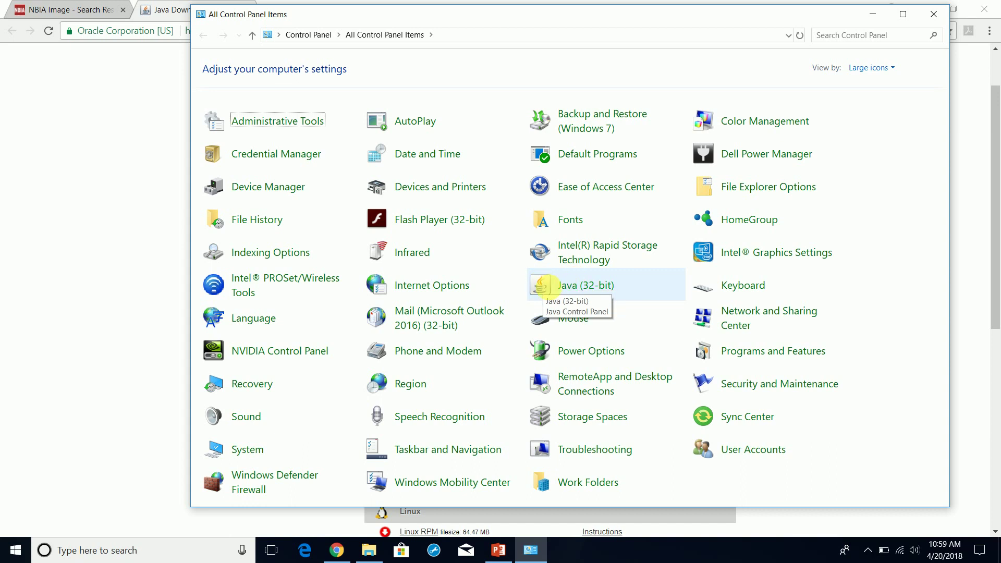
left_click(574, 288)
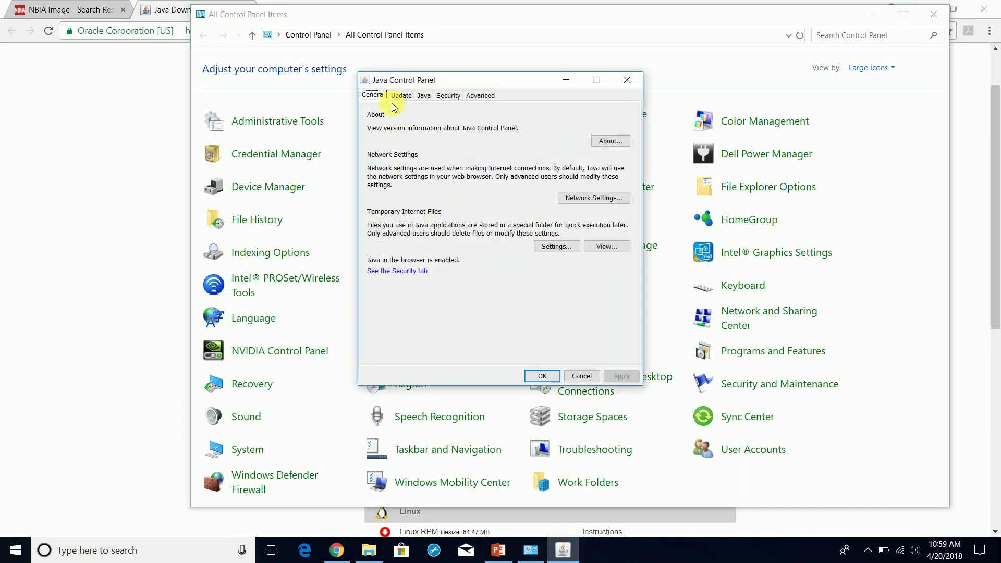
Look through the Java update and runtime settings and view the installed Java version information.
left_click(402, 96)
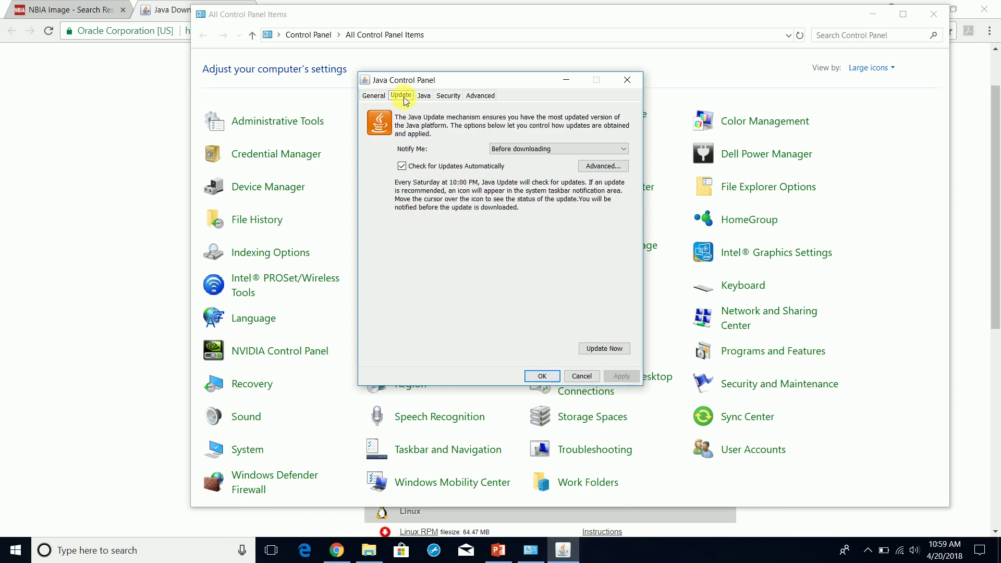
left_click(423, 97)
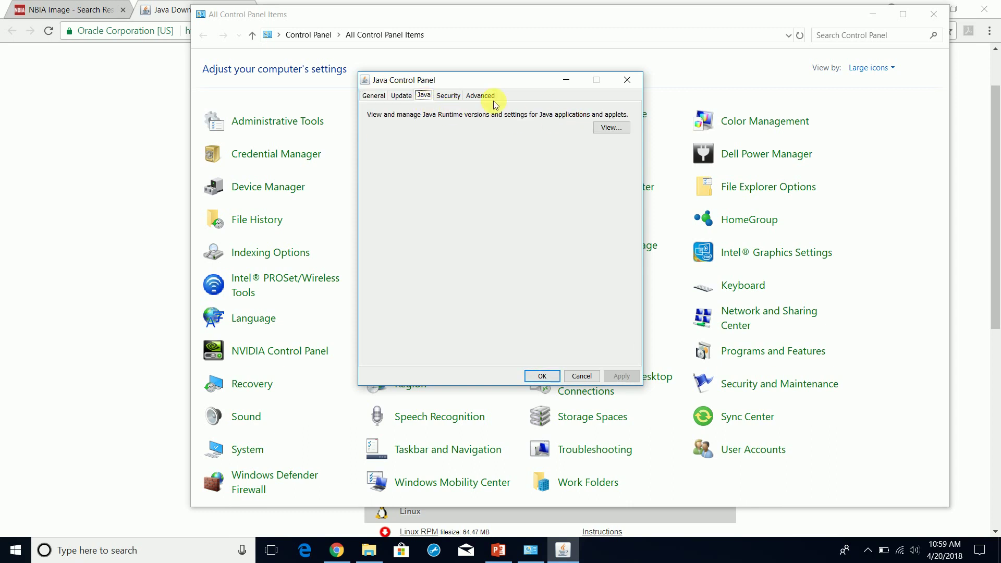
left_click(376, 95)
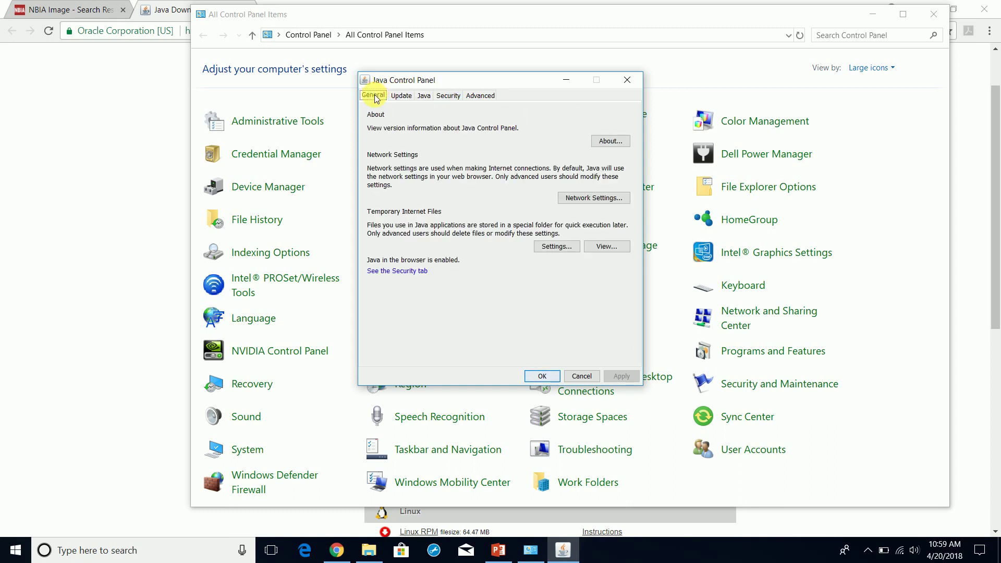
left_click(605, 143)
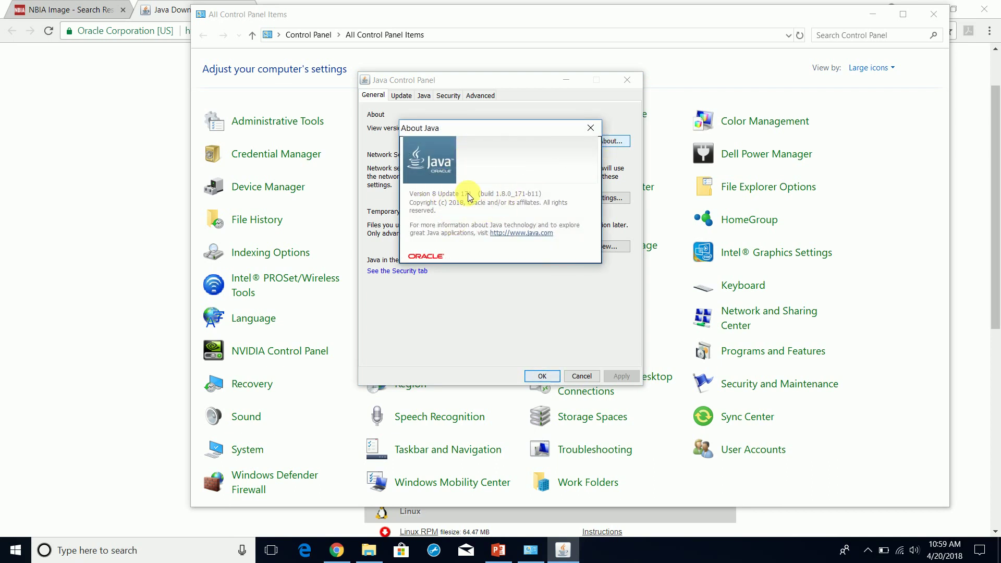
left_click(591, 130)
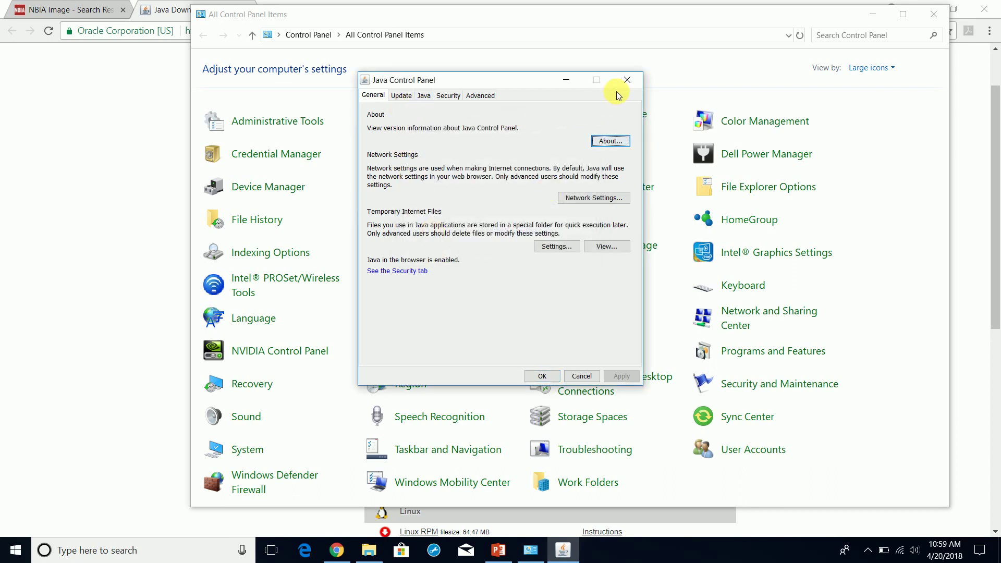
Close the Java settings, Control Panel and the Java download page to return to the data basket.
left_click(581, 376)
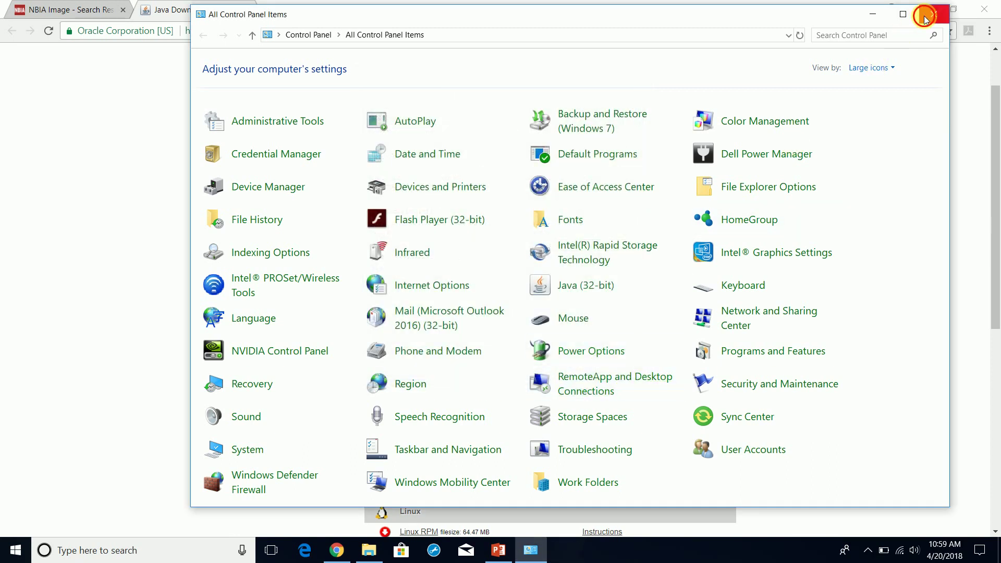
left_click(933, 14)
left_click(249, 10)
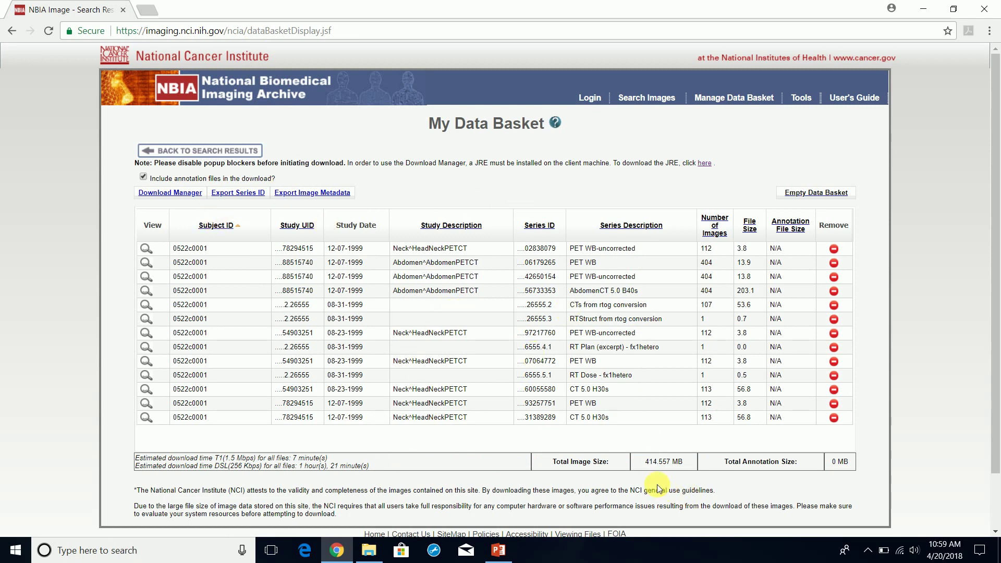
Download the Download Manager JNLP file for the data basket and keep the flagged file.
mouse_move(646, 463)
left_mouse_down()
mouse_move(687, 466)
mouse_move(635, 464)
left_mouse_up()
left_click(728, 103)
left_click(190, 194)
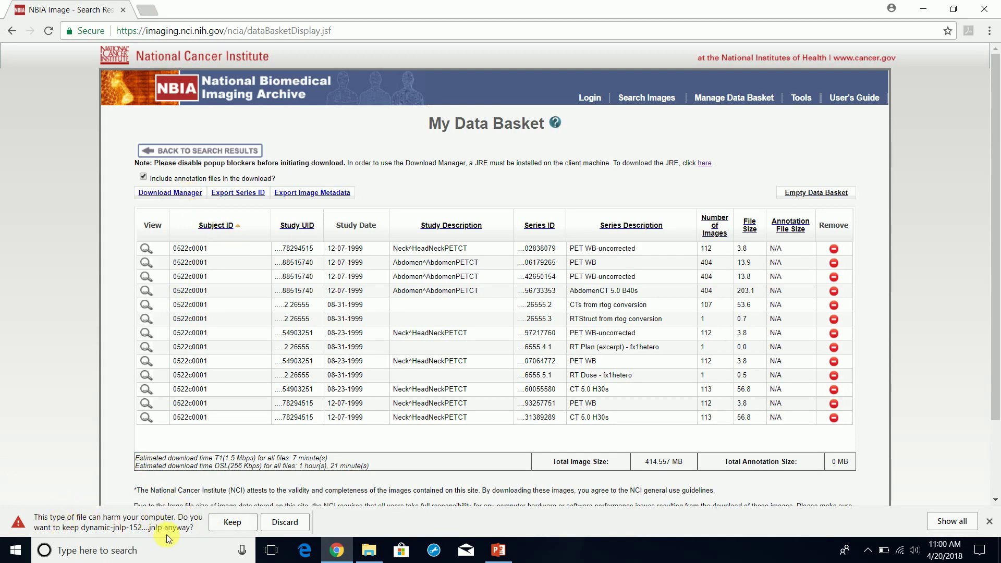
left_click(236, 524)
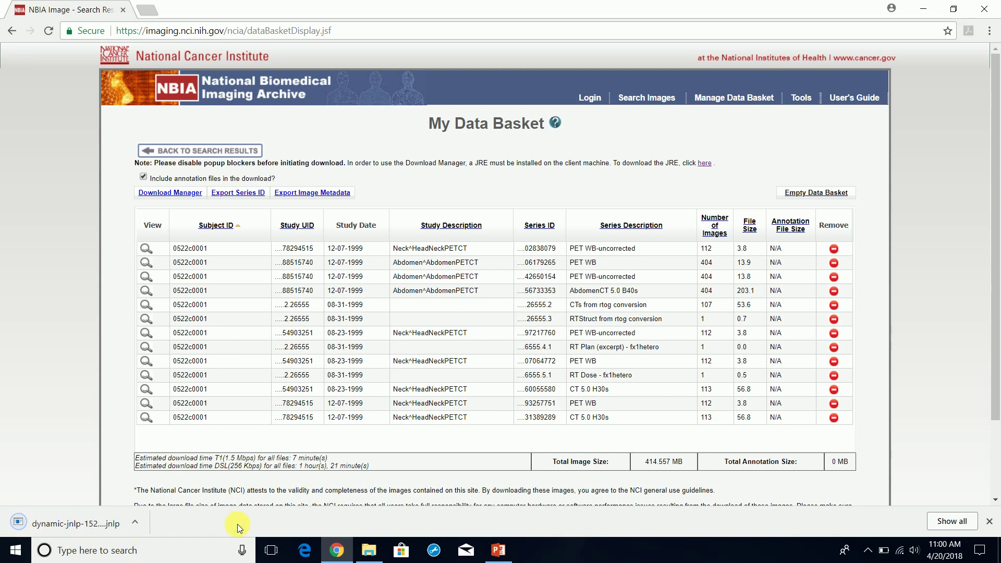
Open the newly downloaded JNLP file from its folder with Java(TM) Web Launcher and allow the NBIA Download Manager to run.
right_click(73, 522)
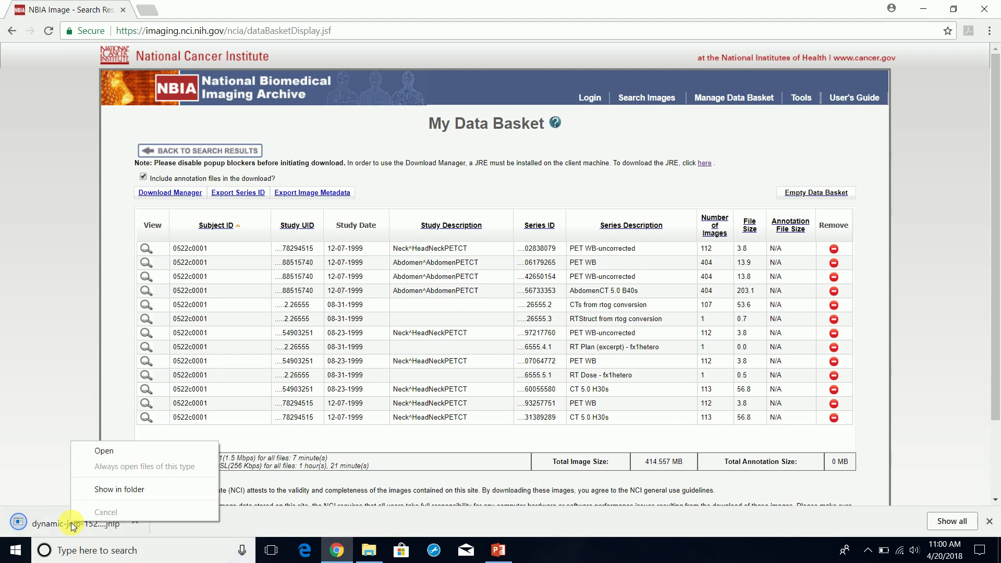
left_click(105, 490)
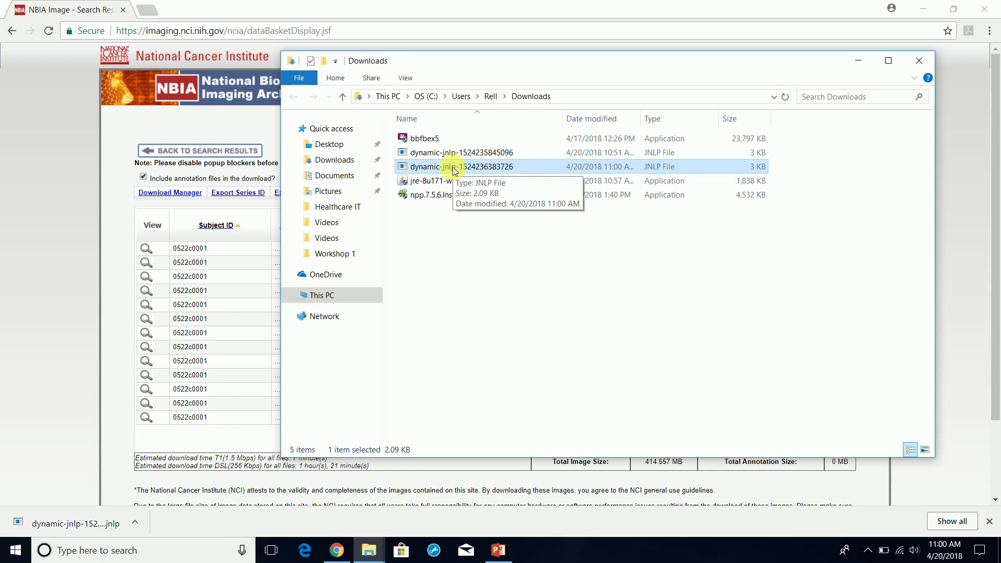
right_click(453, 167)
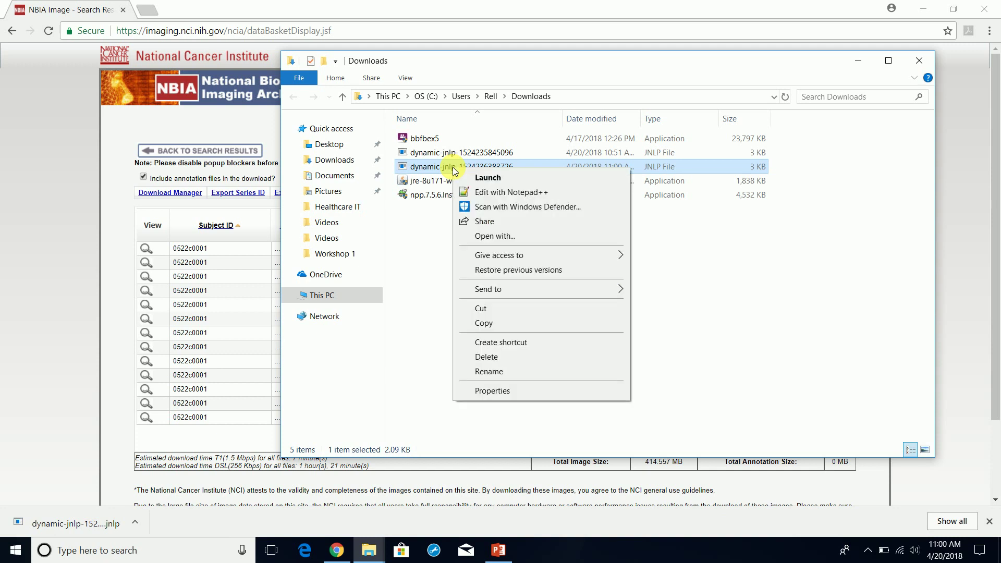
left_click(529, 236)
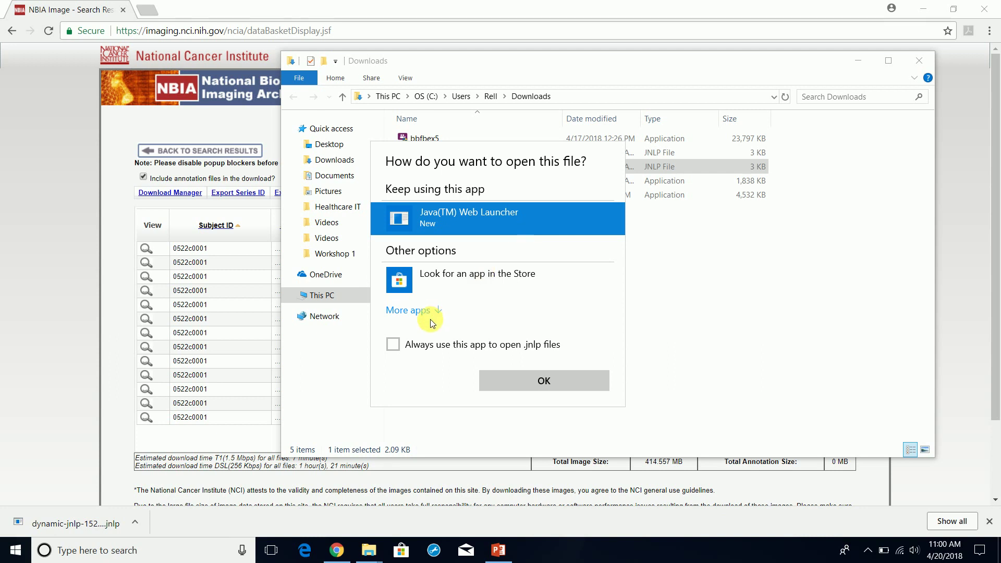
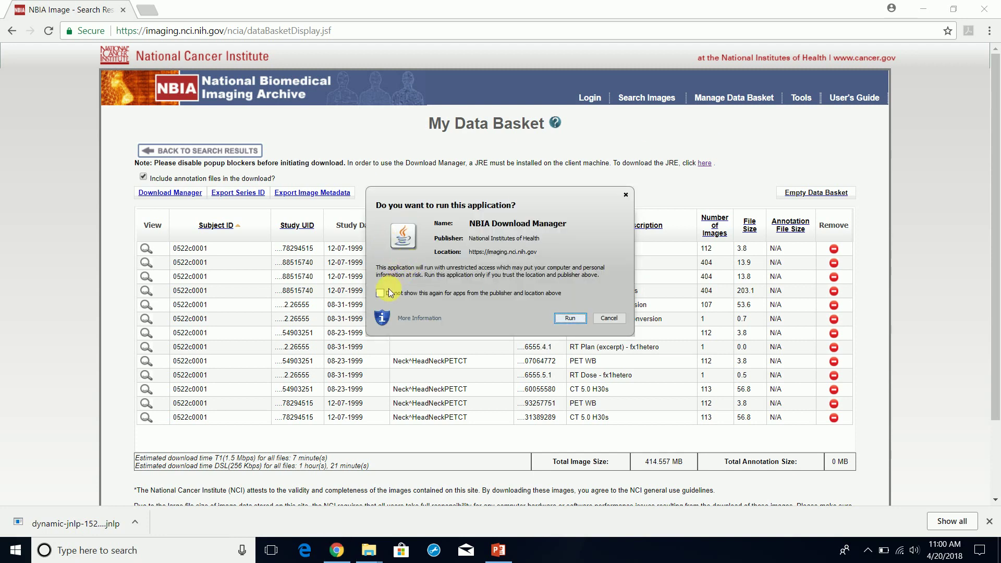
left_click(569, 318)
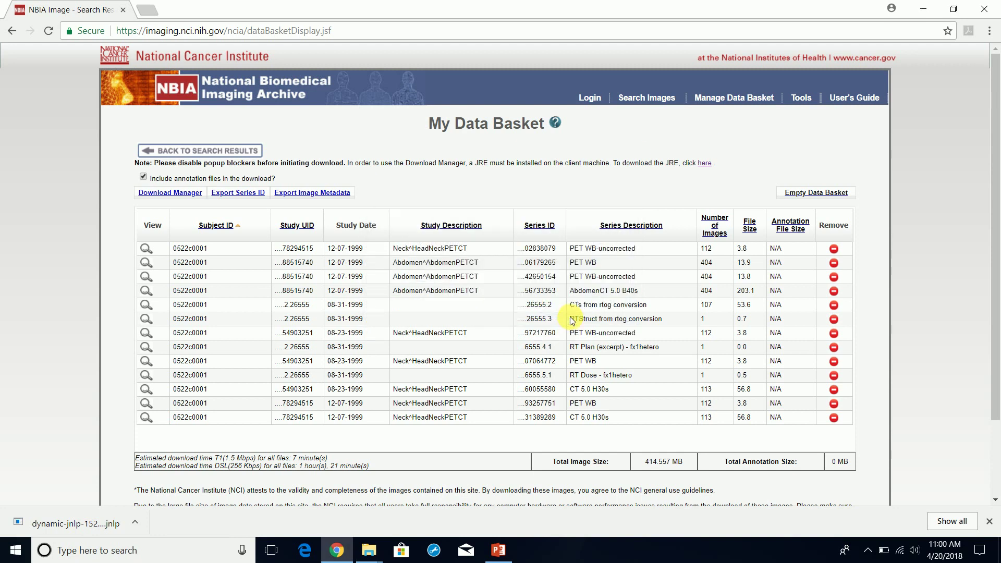
Move the Download Manager window clear and look over its listed series and available menu commands.
left_click_drag(218, 11, 401, 29)
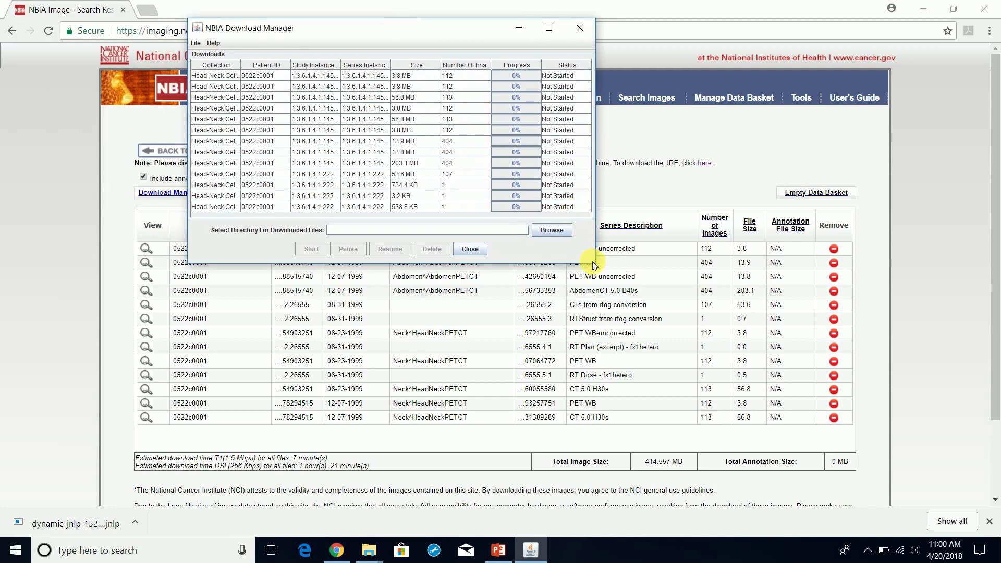
left_click_drag(427, 61, 529, 112)
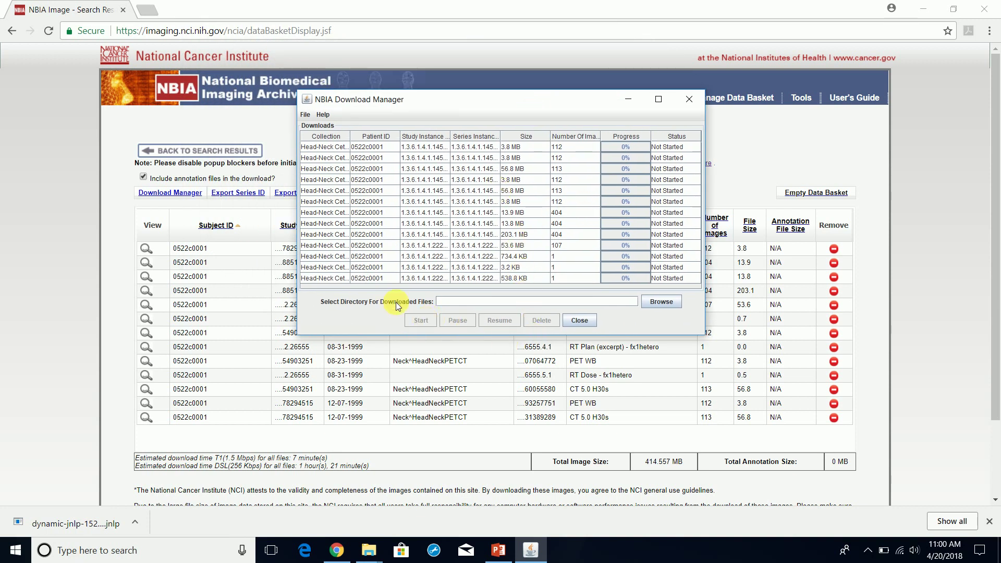
left_click(327, 147)
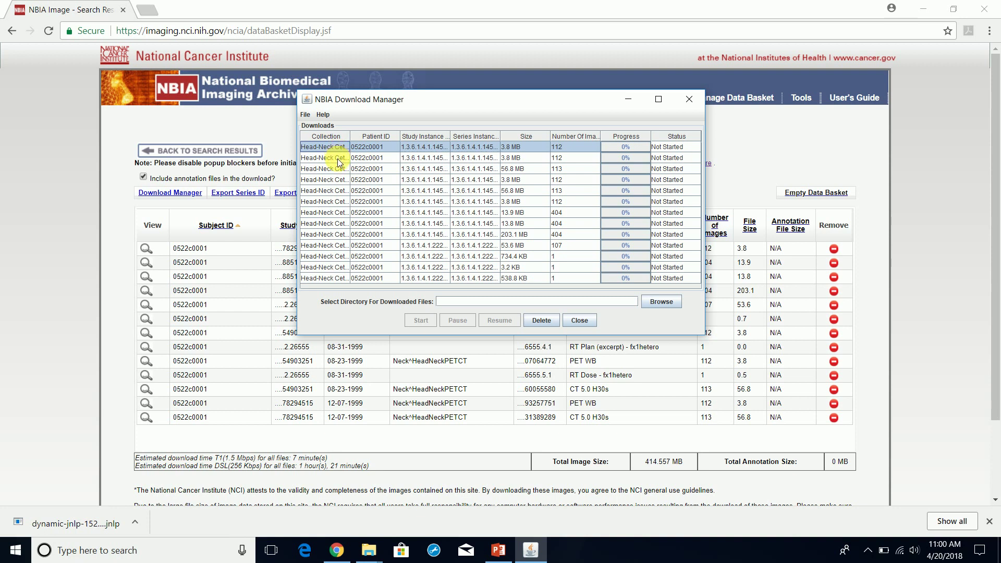
left_click(305, 116)
left_click(341, 155)
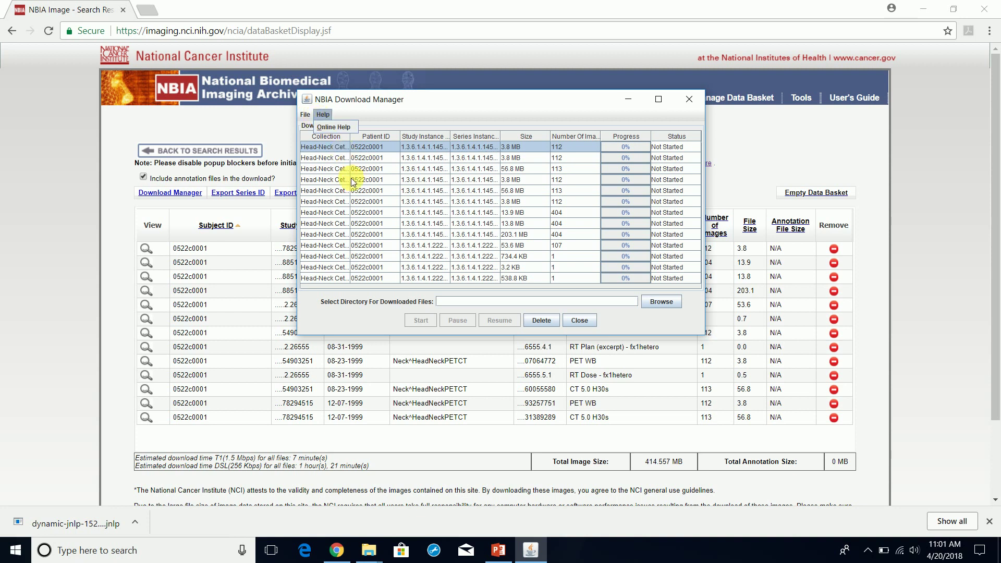
left_click(351, 179)
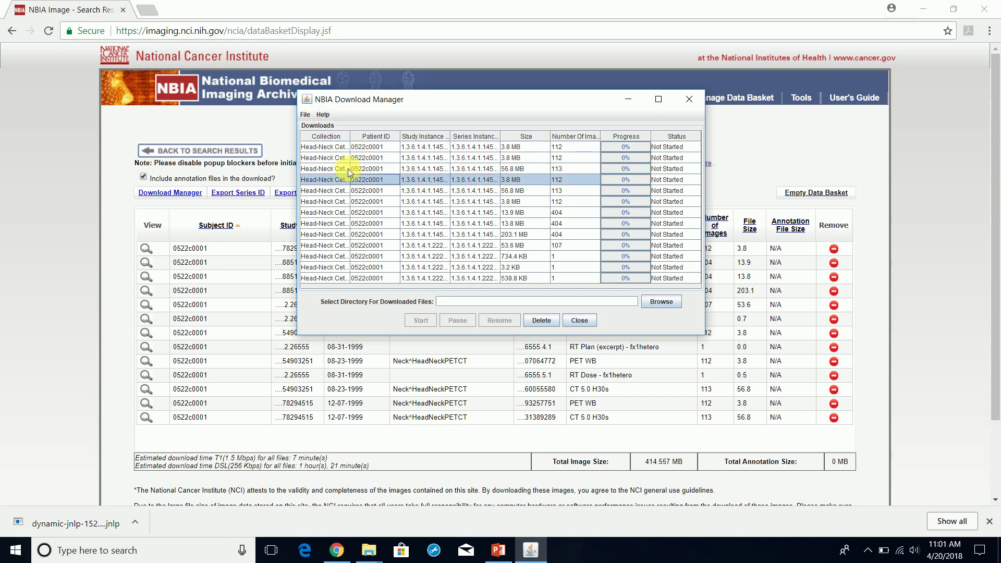
left_click(346, 156)
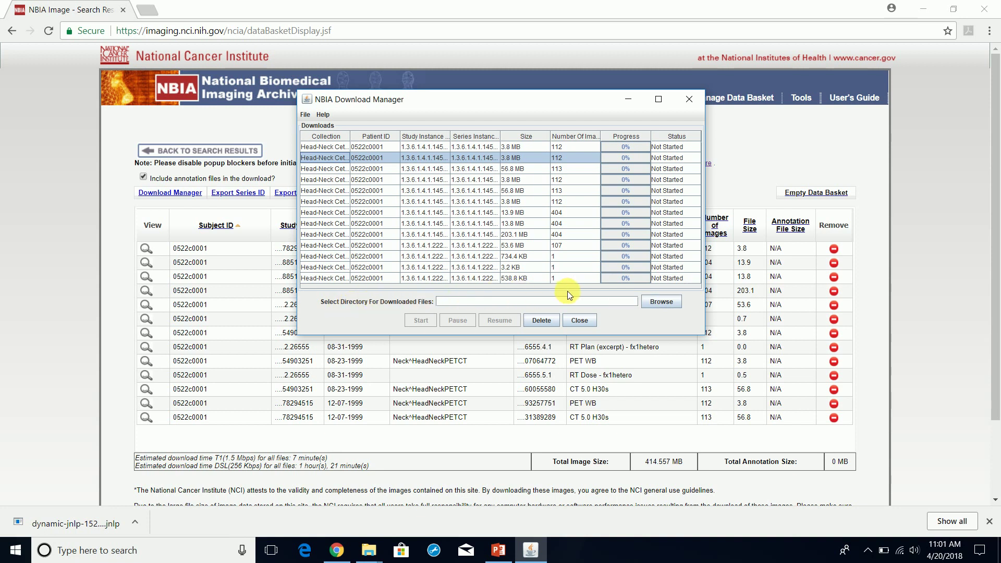
Browse for the download directory, enlarging the directory chooser and going to Documents, Healthcare IT, Training.
left_click(661, 301)
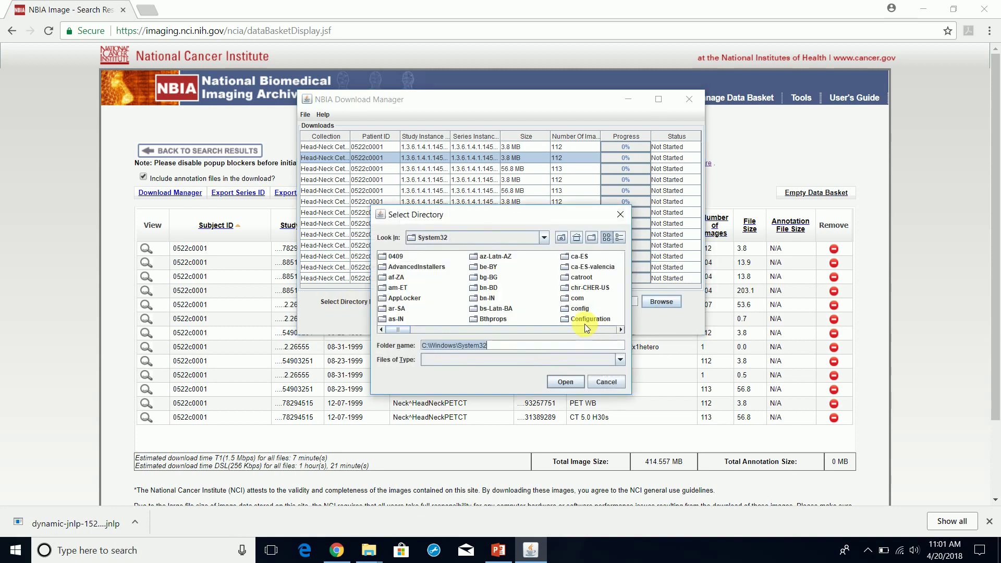
left_click_drag(438, 215, 435, 121)
left_click_drag(623, 308, 792, 454)
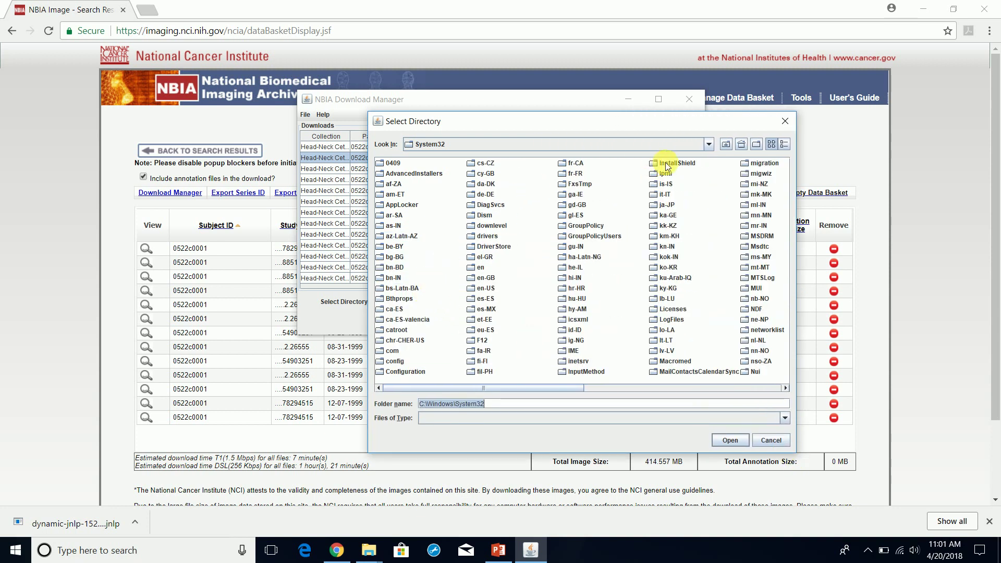
left_click(706, 144)
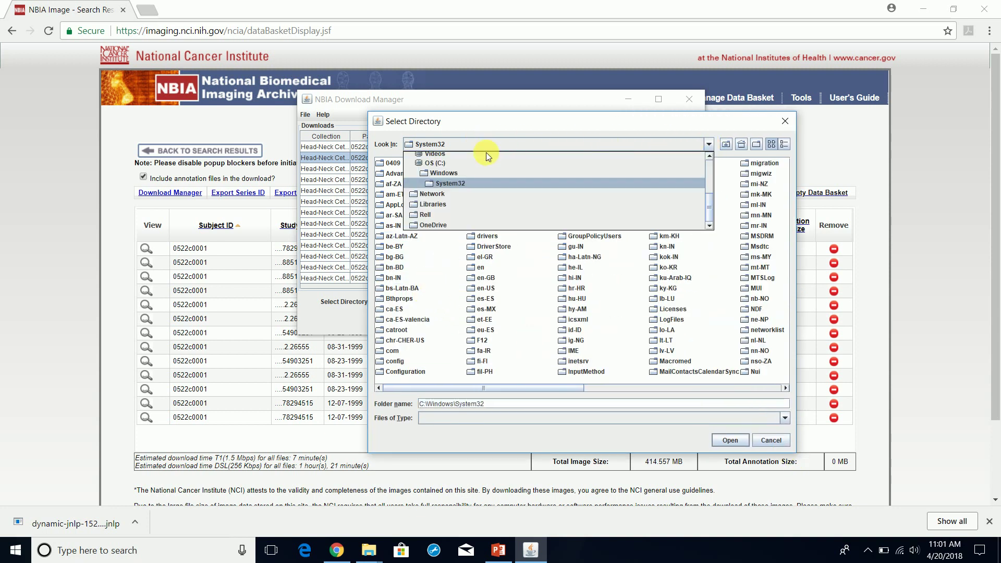
left_click(715, 177)
left_click(706, 146)
scroll(708, 167, "up", 5)
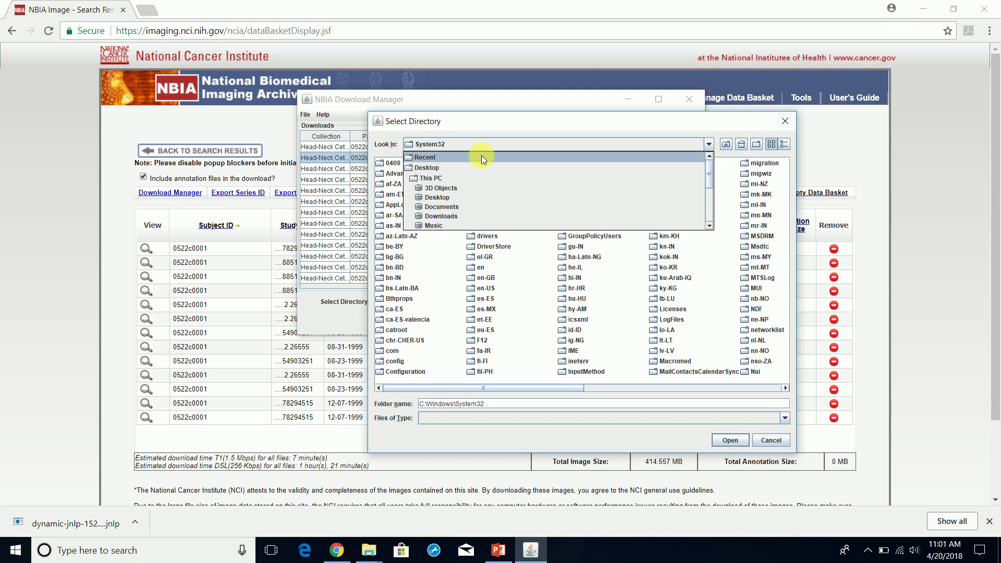
left_click(590, 177)
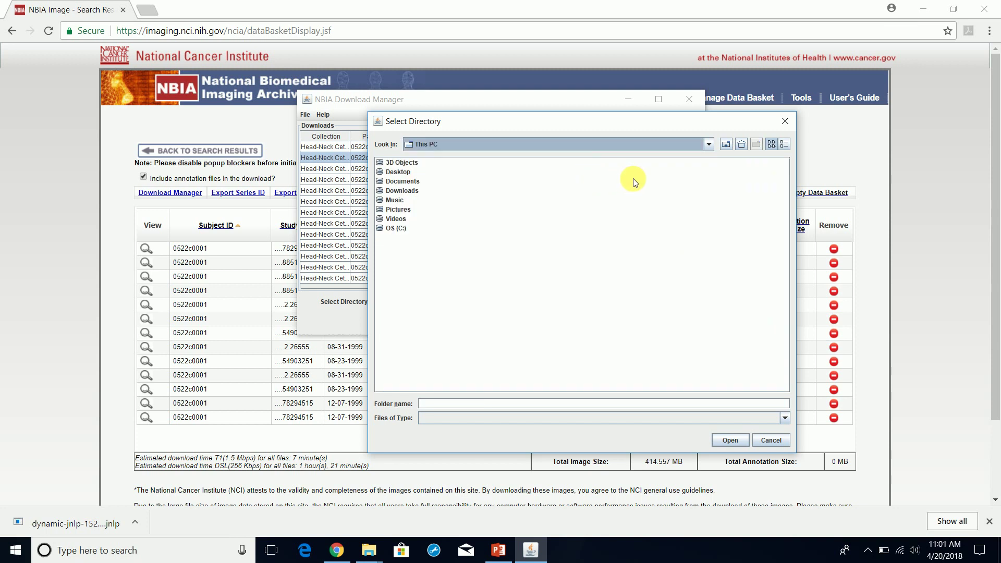
double_click(385, 183)
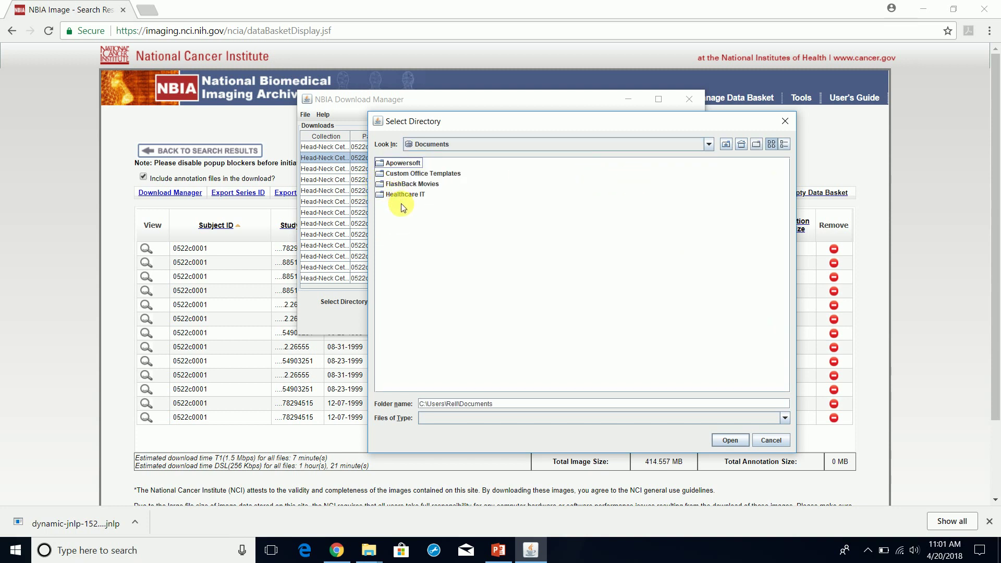
double_click(392, 194)
double_click(392, 186)
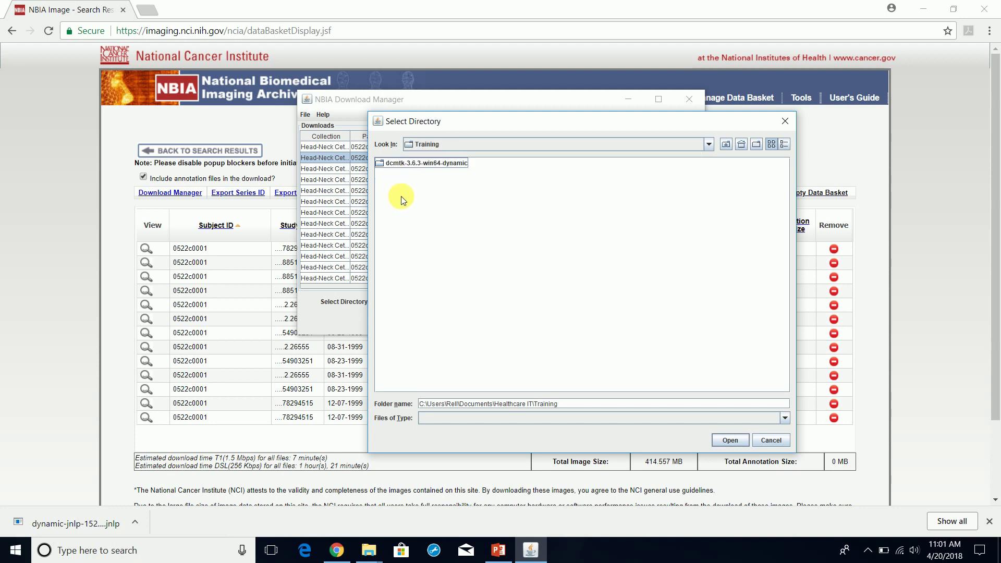
Create a new folder named DICOM_Images inside the Training folder.
left_click(756, 149)
type("DICOM Images")
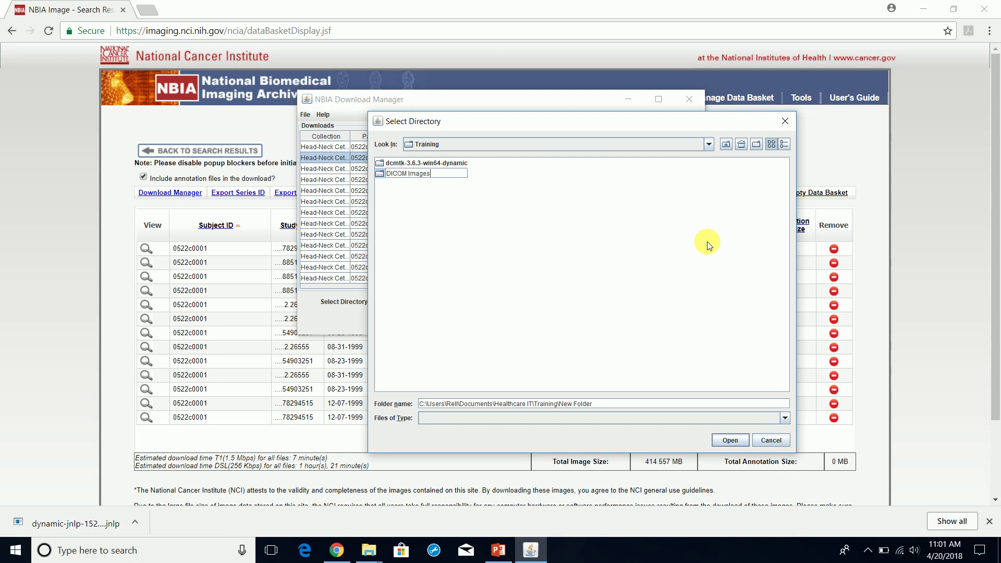
key("BackSpace")
key("BackSpace")
key("BackSpace")
key("BackSpace")
key("BackSpace")
type("mags")
type("s")
key("Return")
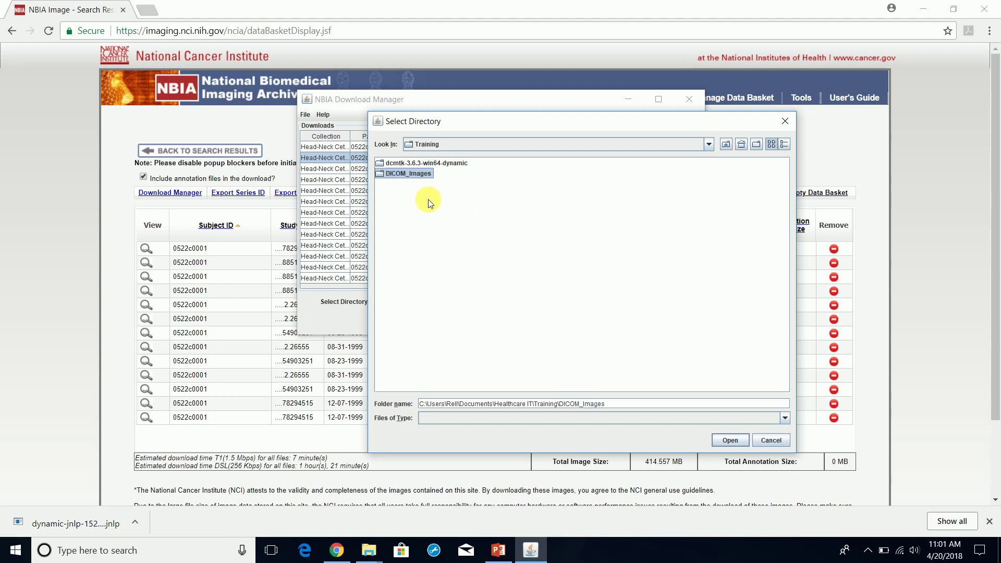
Set DICOM_Images as the directory for downloaded files and start downloading the series.
double_click(417, 175)
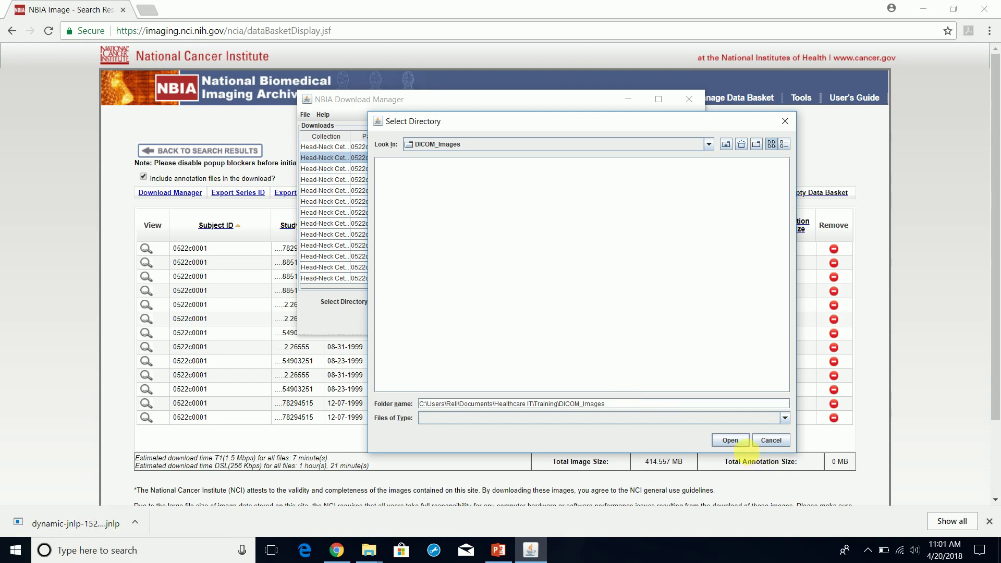
left_click(730, 441)
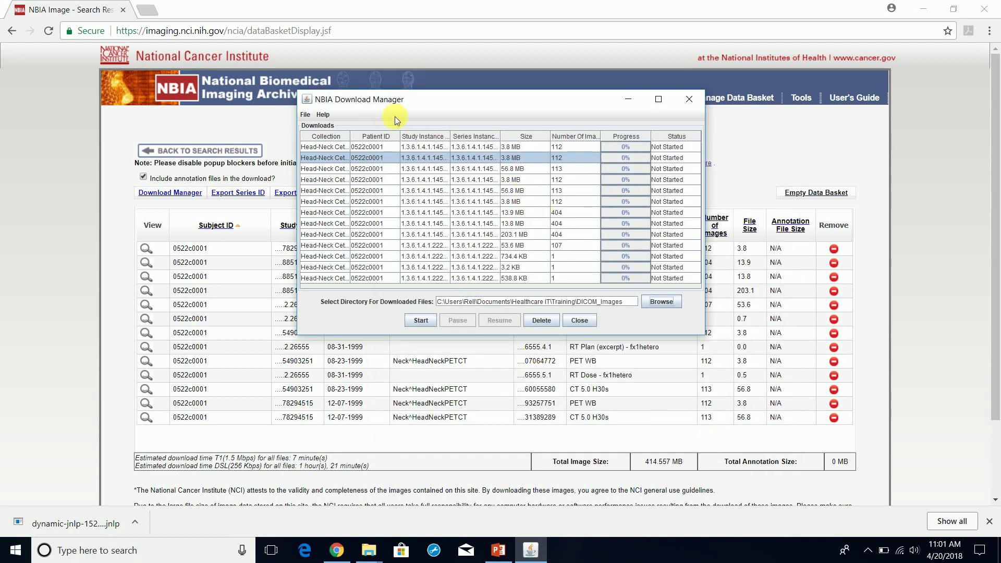
left_click(334, 146)
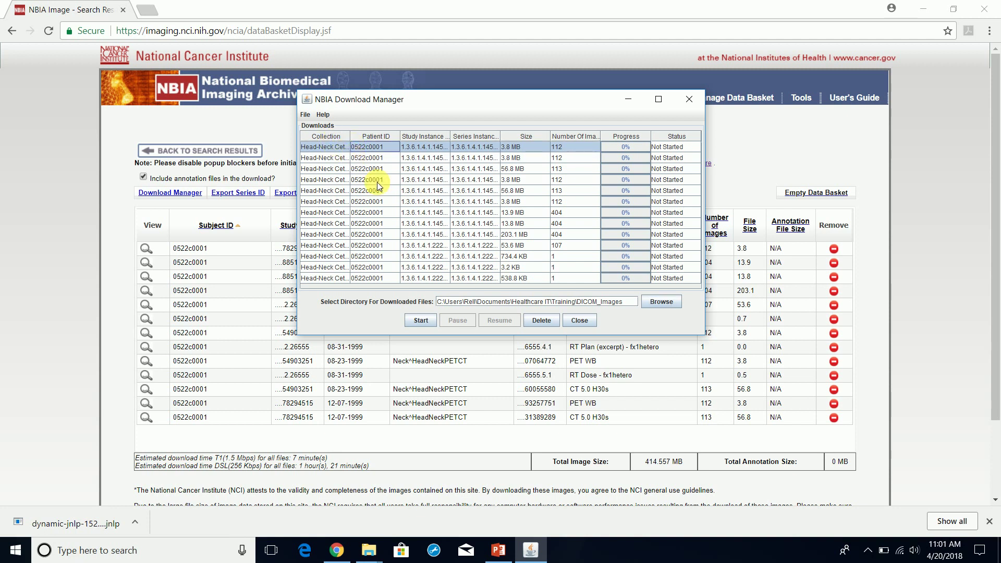
left_click(419, 319)
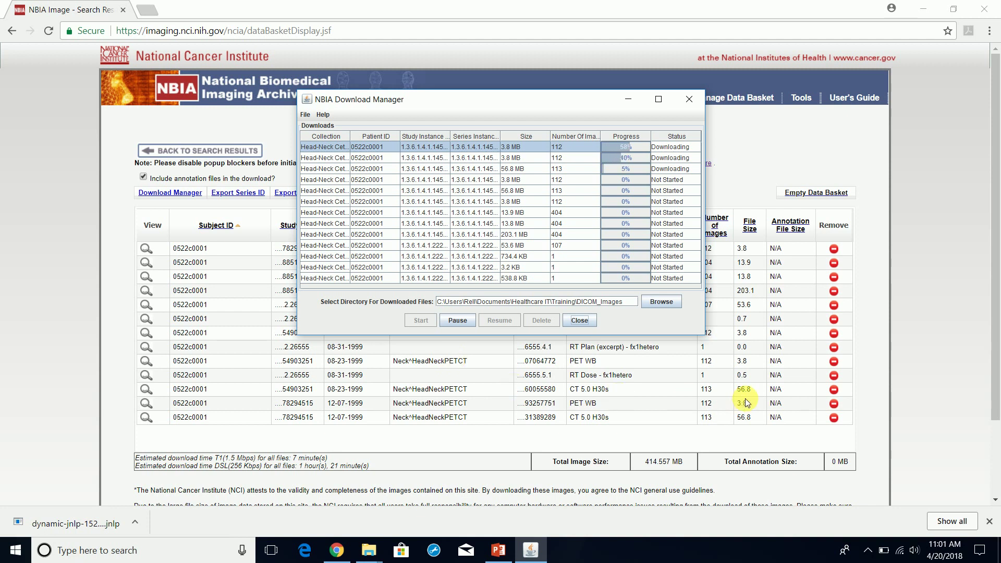
Enlarge and reposition the Download Manager window so the columns of the series list have more room.
left_click_drag(705, 335, 856, 451)
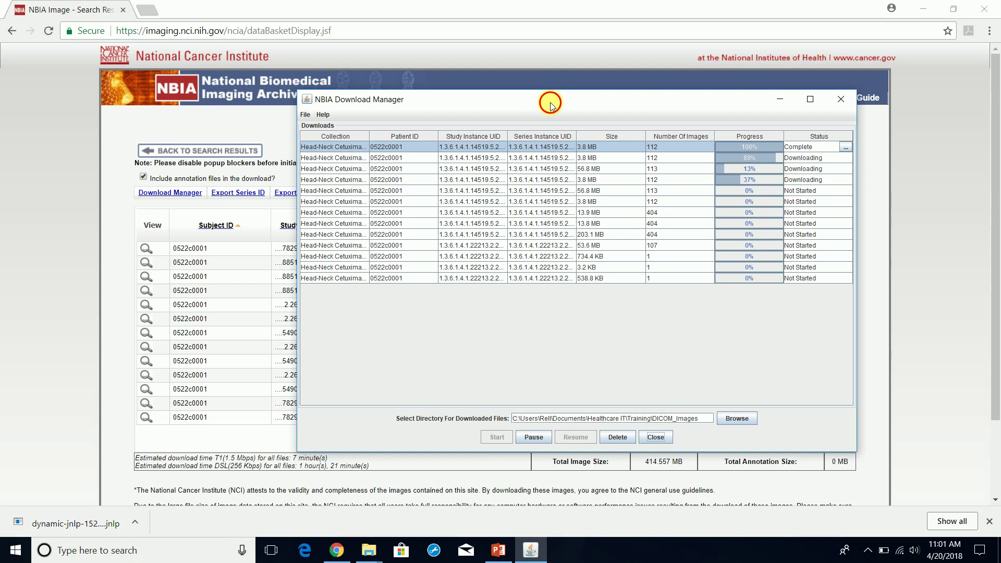
left_click_drag(544, 99, 492, 58)
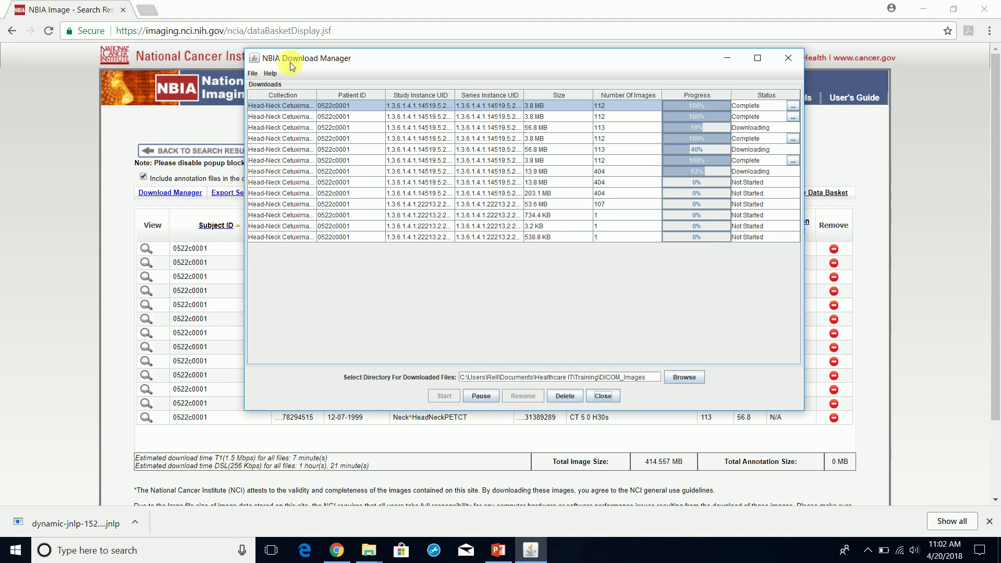
left_click_drag(421, 60, 265, 42)
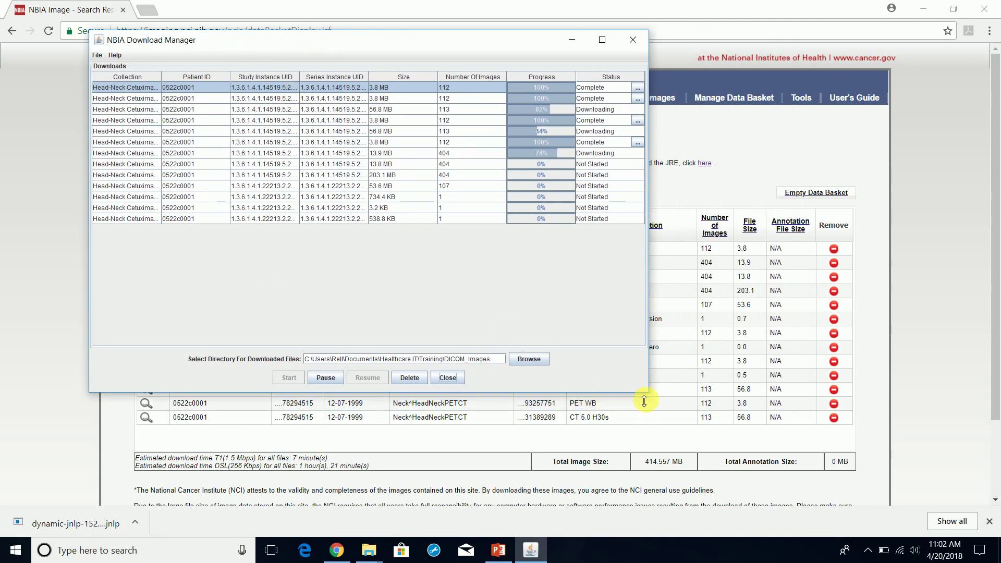
left_click_drag(645, 392, 954, 433)
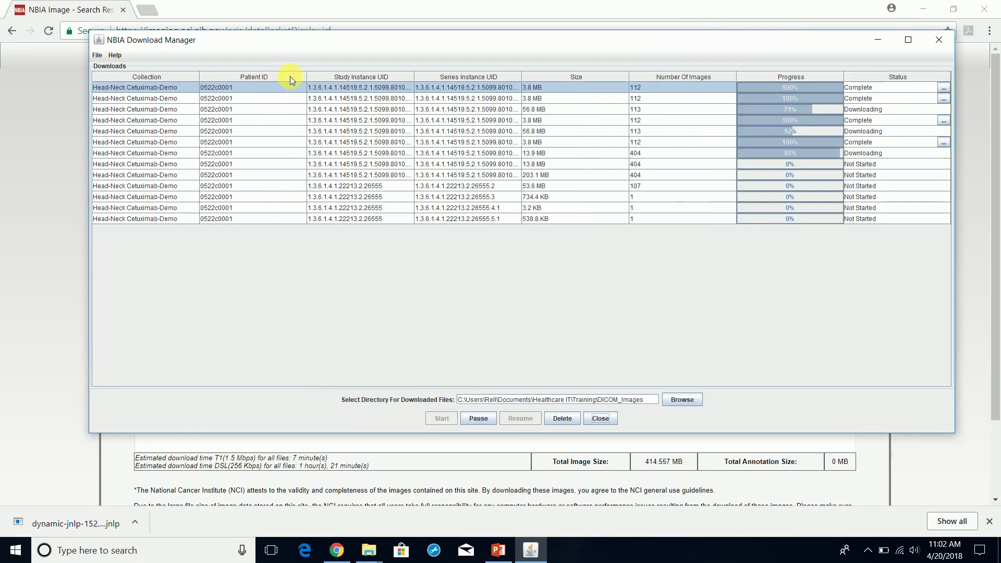
left_click(126, 98)
left_click(126, 89)
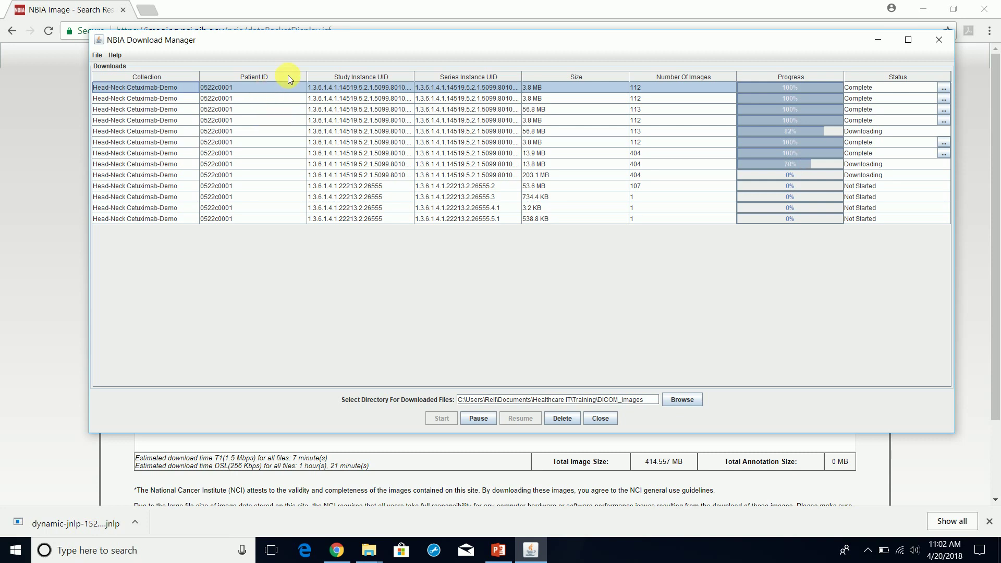
Widen the Study Instance UID and Series Instance UID columns, narrow the Patient ID column, and reposition the window.
left_click(232, 100)
left_click_drag(419, 76, 542, 81)
left_click_drag(634, 76, 691, 77)
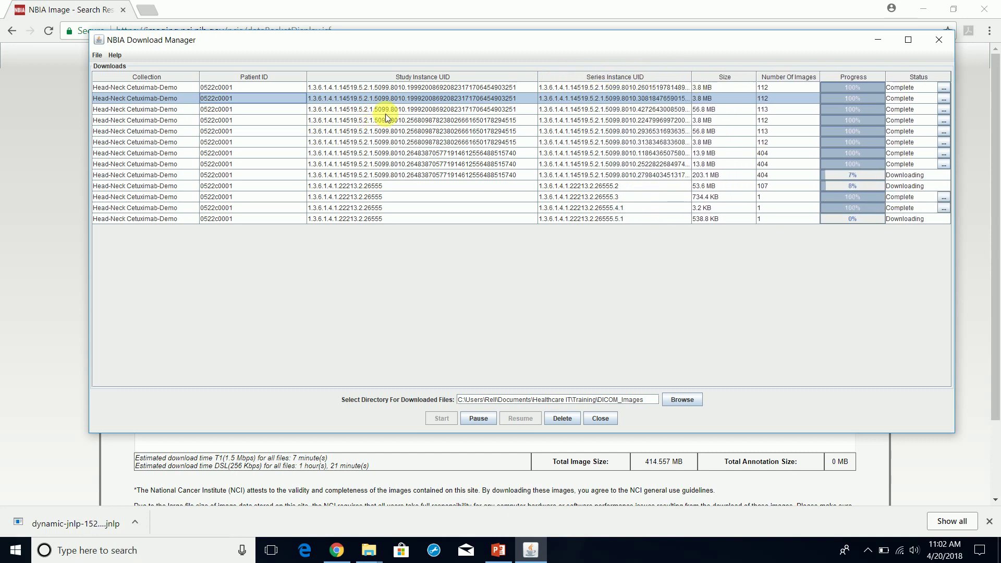
left_click(438, 99)
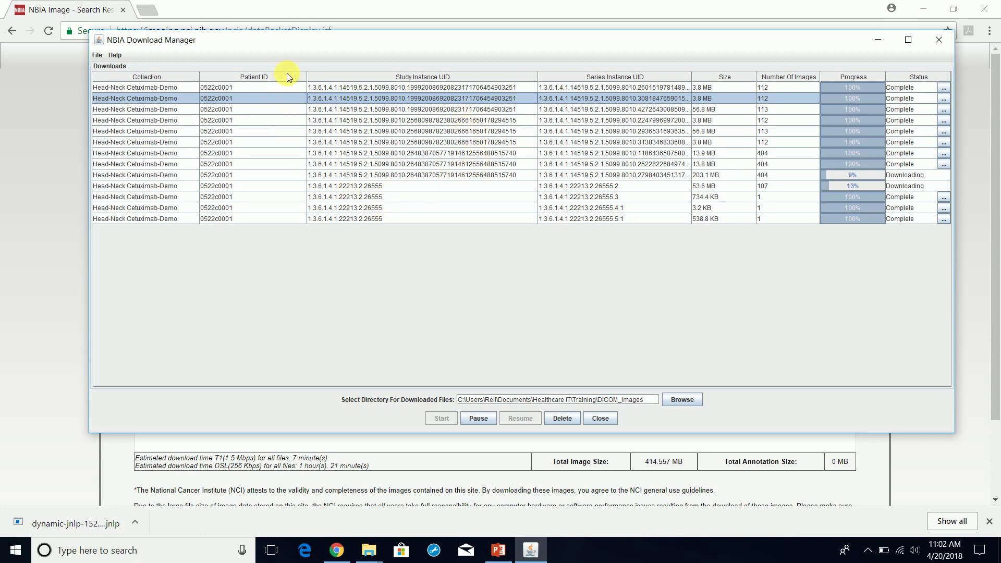
left_click_drag(309, 74, 276, 71)
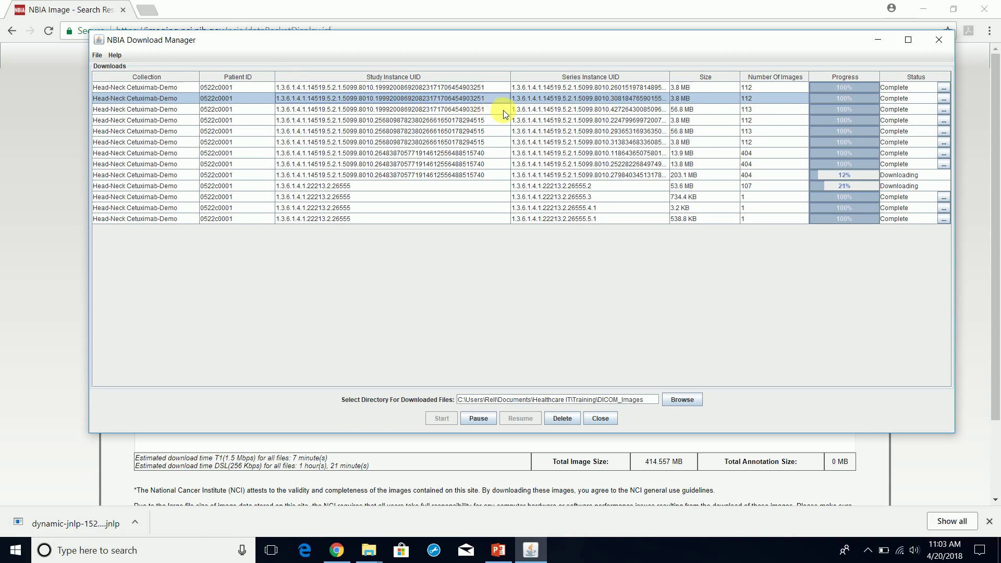
left_click_drag(537, 49, 469, 39)
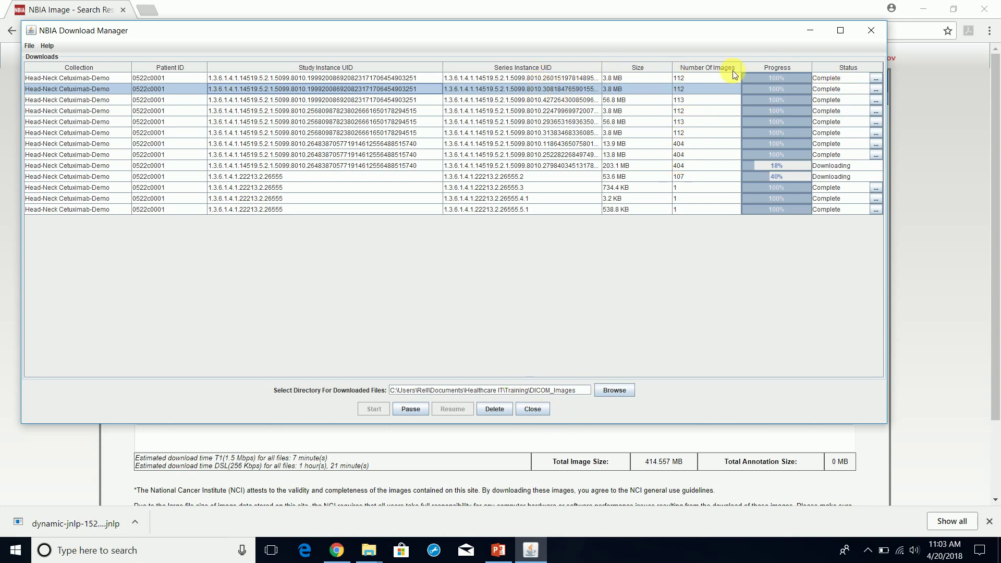
left_click_drag(623, 29, 665, 36)
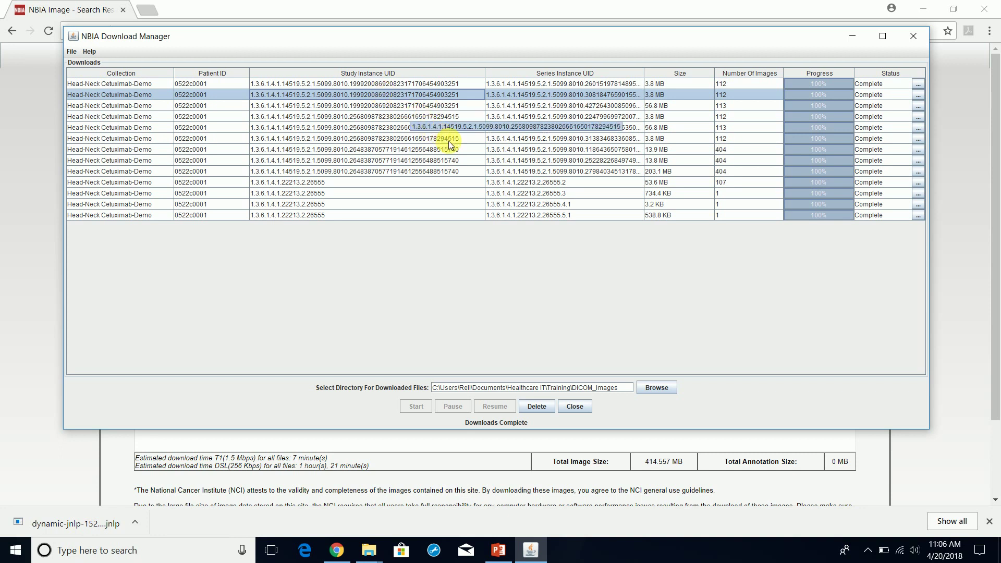
Examine the Study Instance UID and Series Instance UID entries of the downloaded series in the list.
left_click_drag(434, 89, 444, 117)
left_click_drag(444, 156, 304, 199)
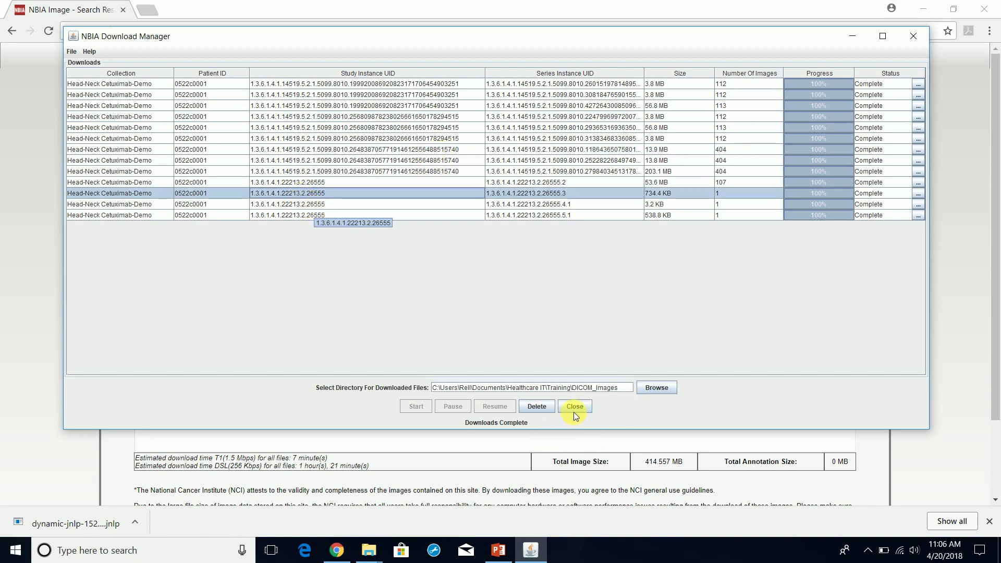
left_click(521, 83)
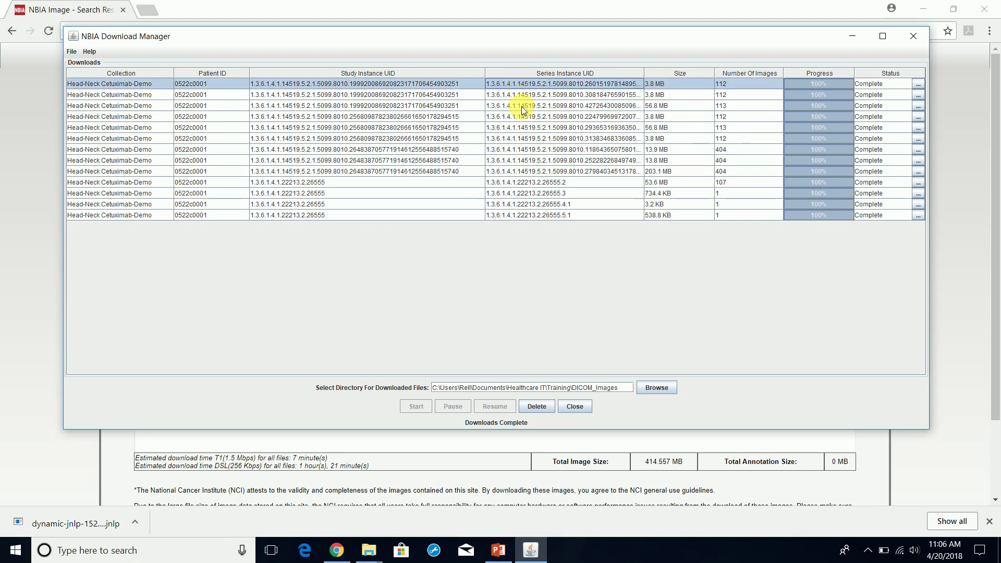
left_click(521, 218)
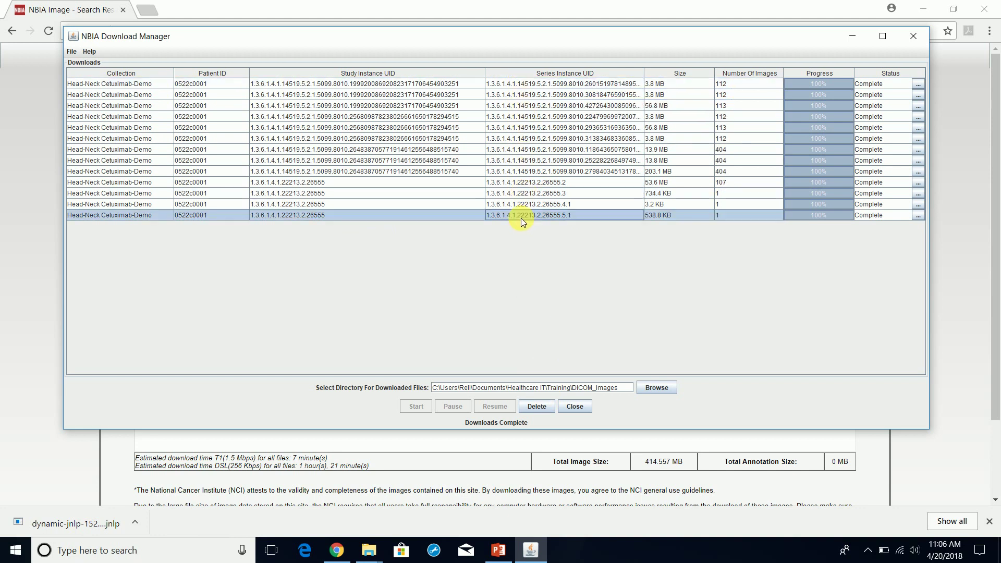
left_click(520, 106)
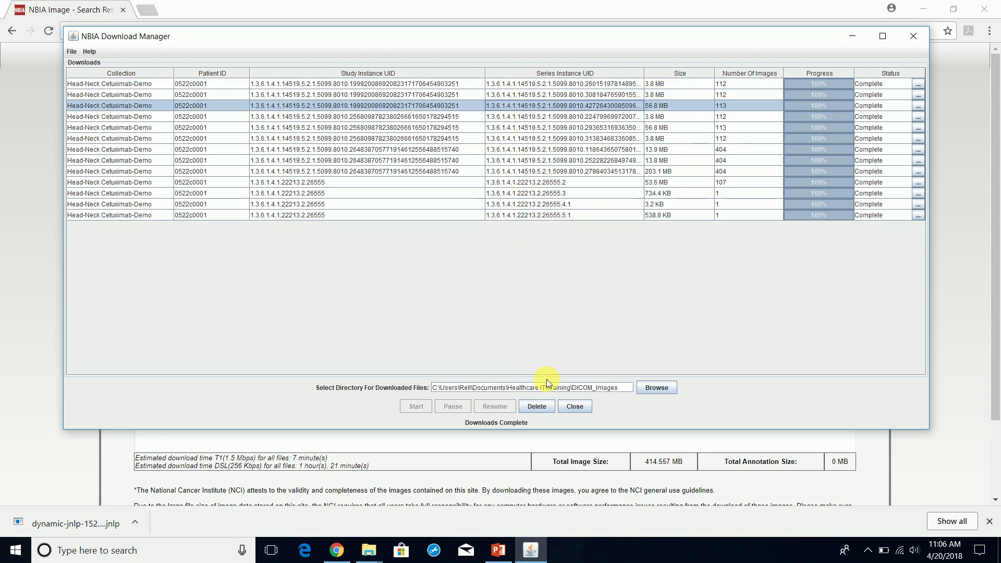
Delete the first series from the download list and close the Download Manager.
left_click(535, 85)
left_click(548, 408)
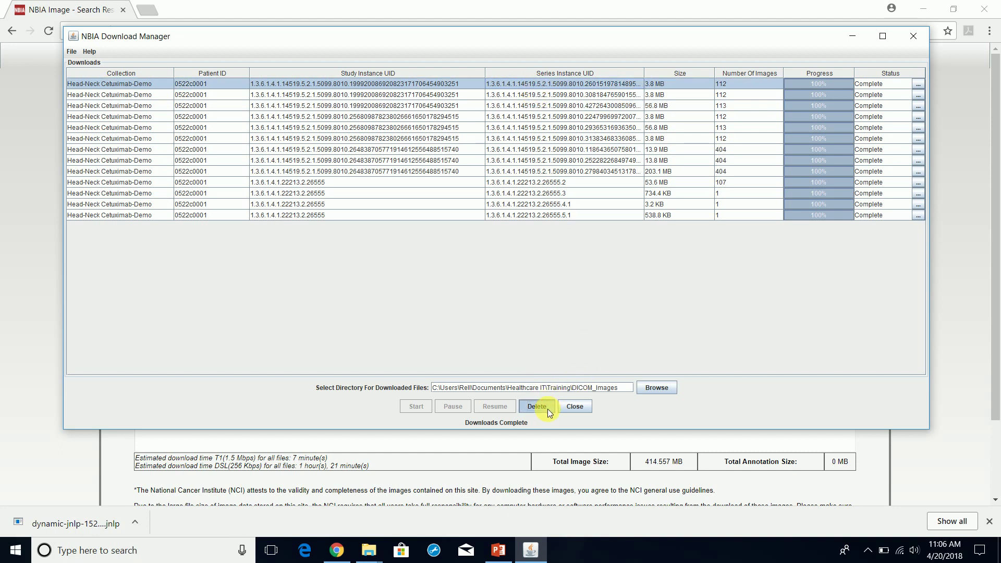
left_click(514, 83)
left_click(521, 129)
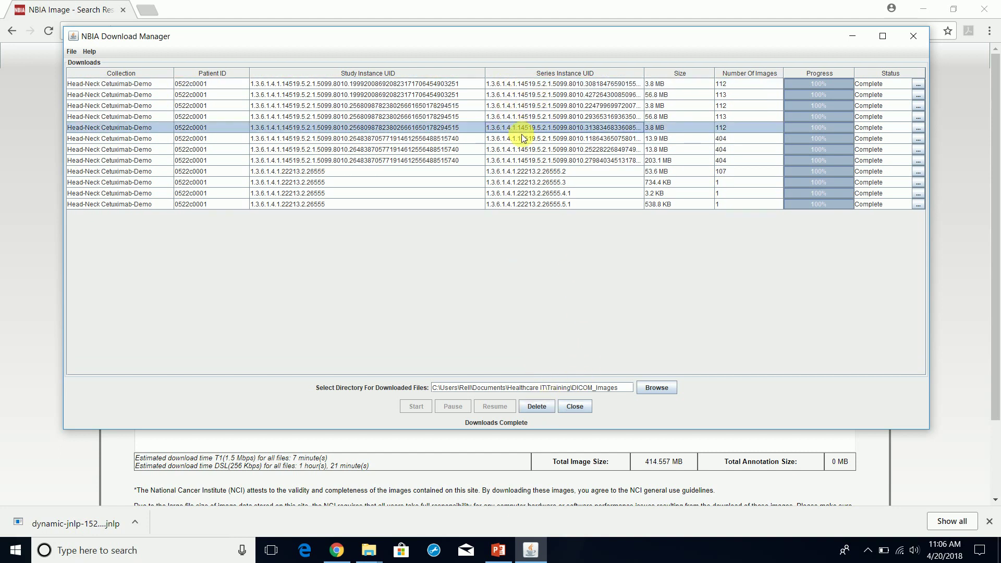
left_click(513, 106)
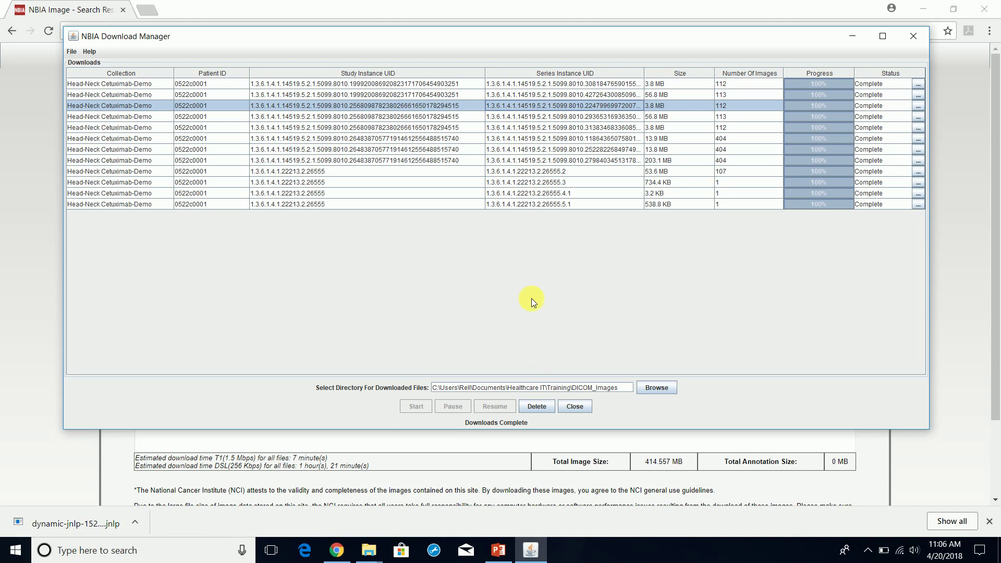
left_click(551, 82)
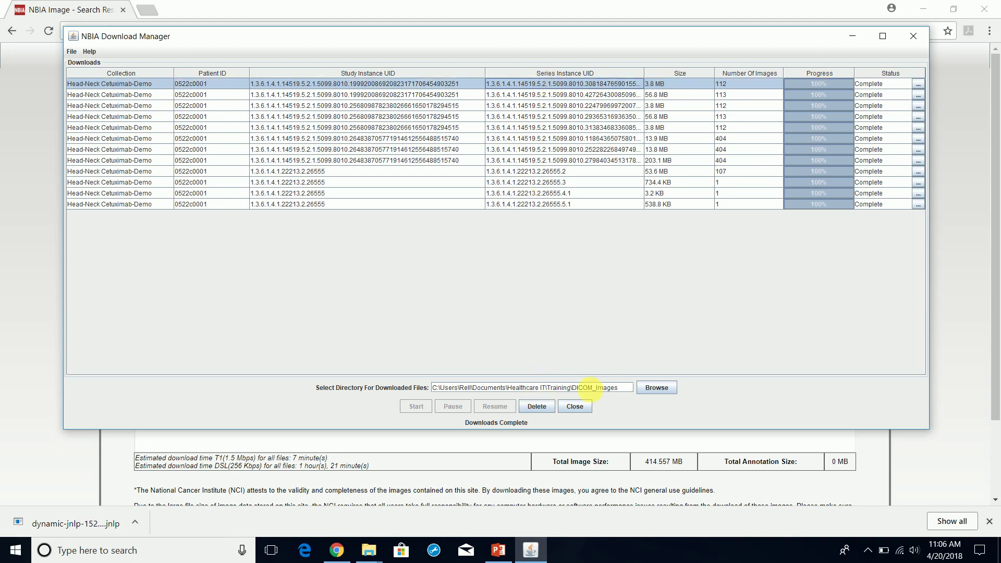
left_click(574, 407)
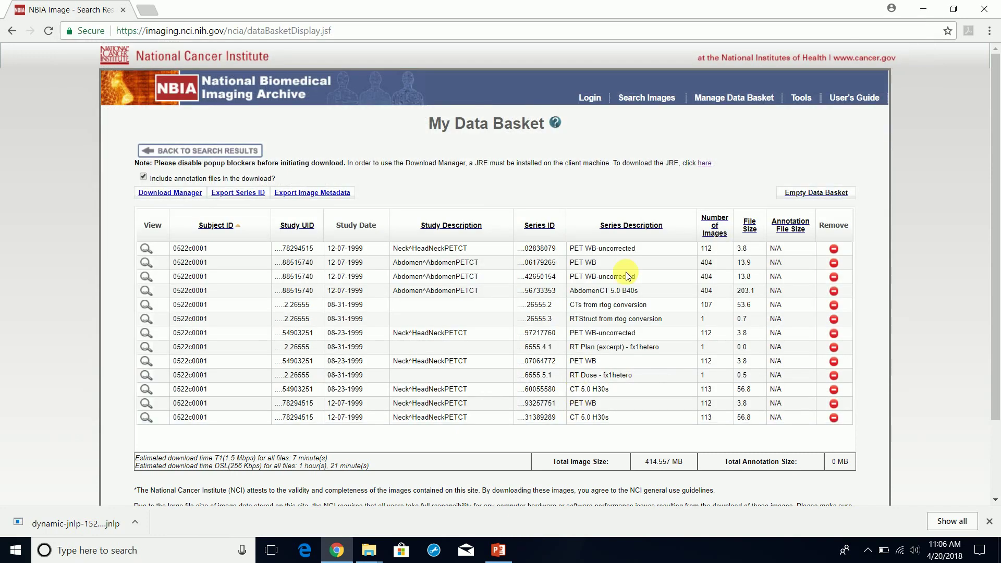
Switch to File Explorer, close the Downloads folder window, and open the DICOM_Images folder inside Training.
left_click(922, 9)
left_click(923, 9)
left_click(369, 550)
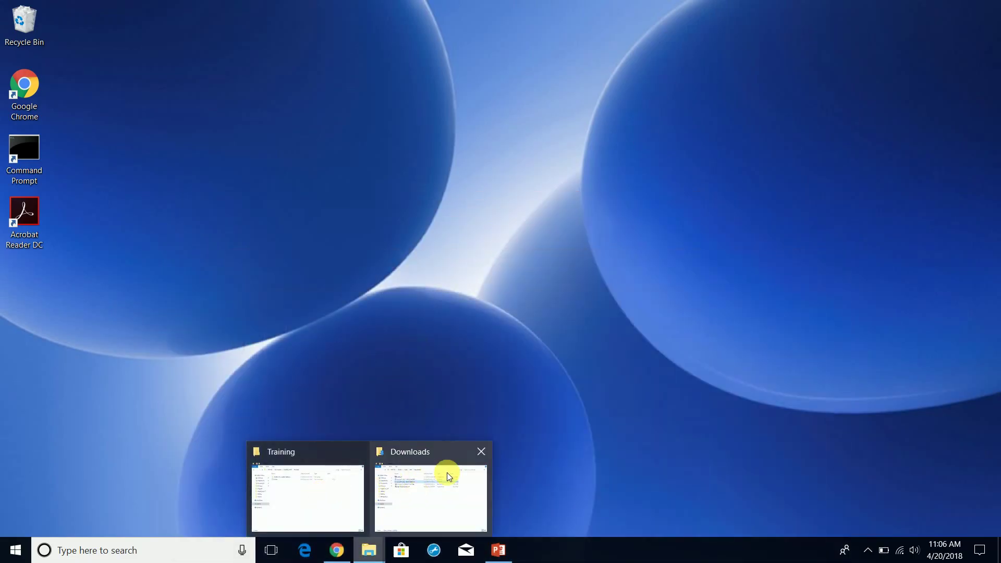
mouse_move(456, 470)
left_click(480, 452)
left_click(363, 487)
double_click(440, 137)
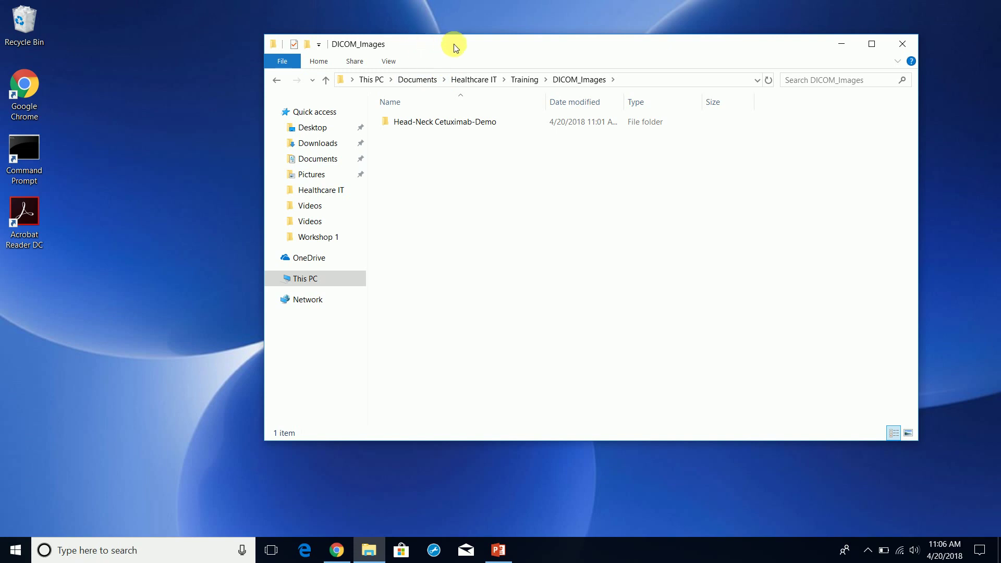
Open the patient ID folder inside Head-Neck Cetuximab-Demo and widen its Name column to fit the full study UIDs.
left_click_drag(455, 48, 416, 27)
double_click(436, 105)
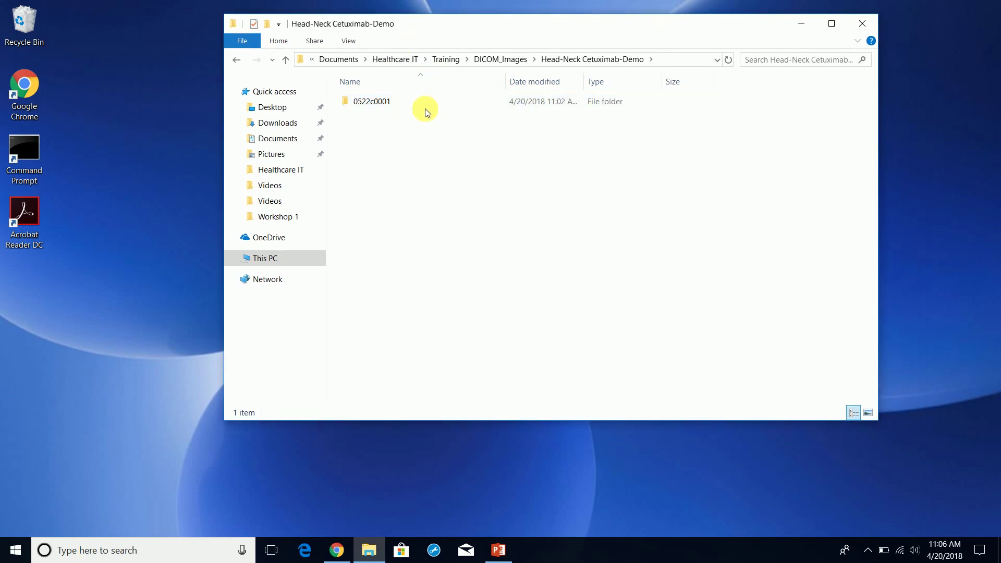
left_click(236, 59)
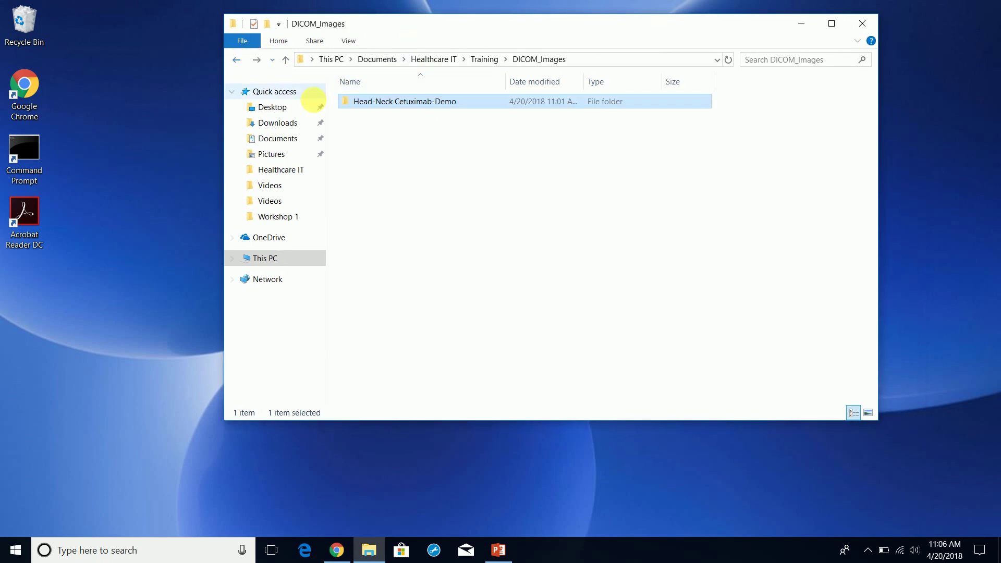
double_click(402, 105)
double_click(392, 105)
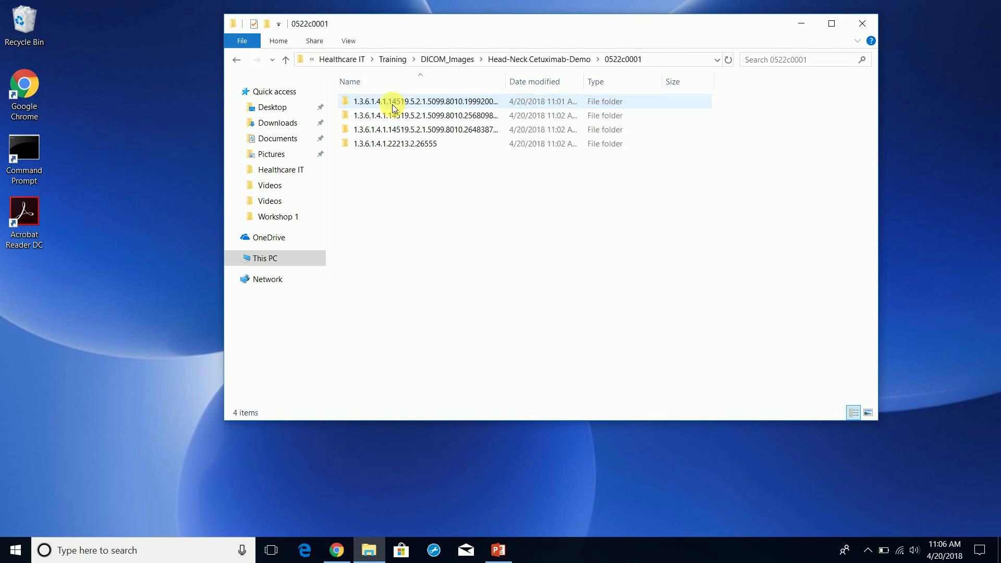
left_click_drag(511, 85, 661, 87)
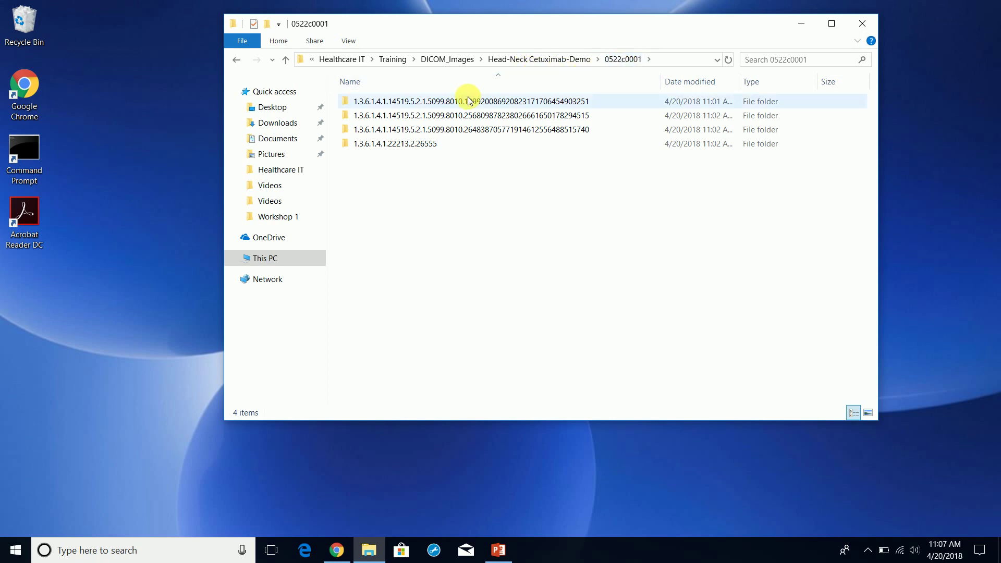
key("Down")
key("Down")
key("Down")
key("Down")
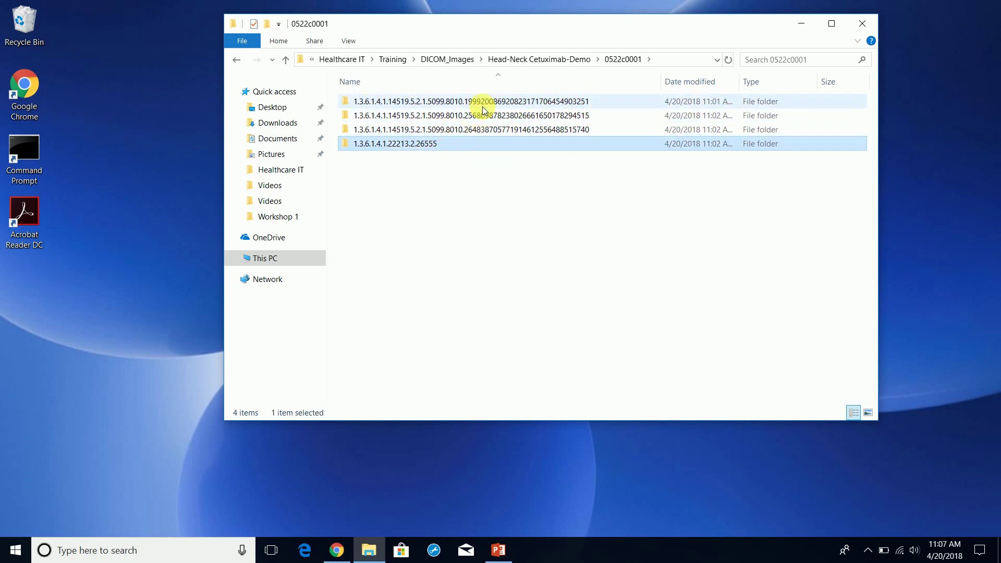
double_click(483, 104)
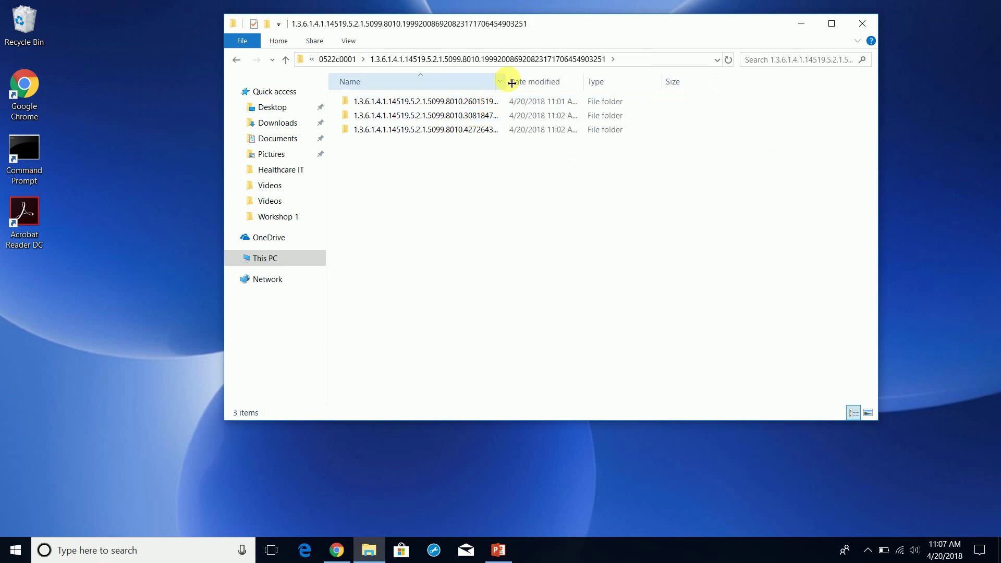
left_click(236, 60)
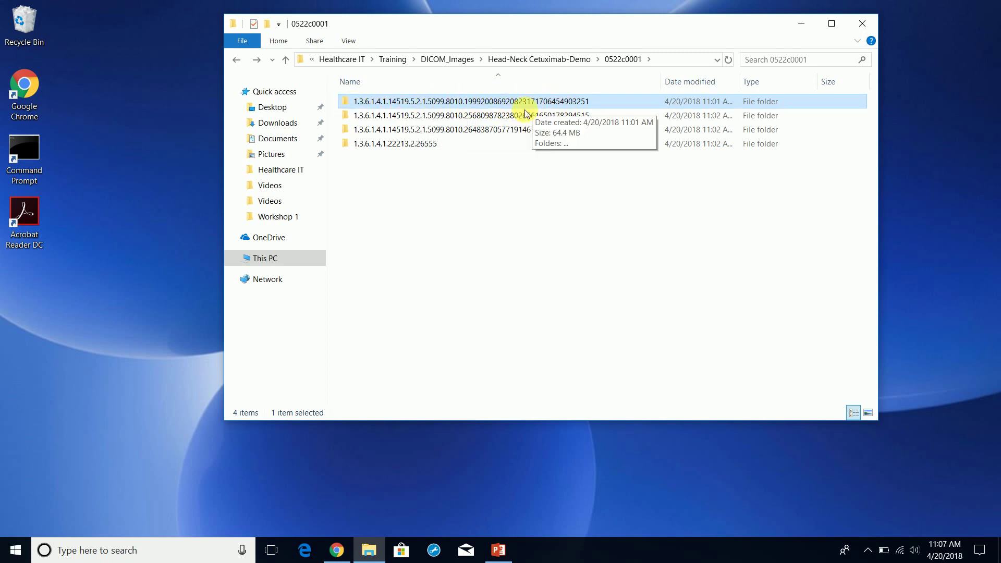
double_click(449, 103)
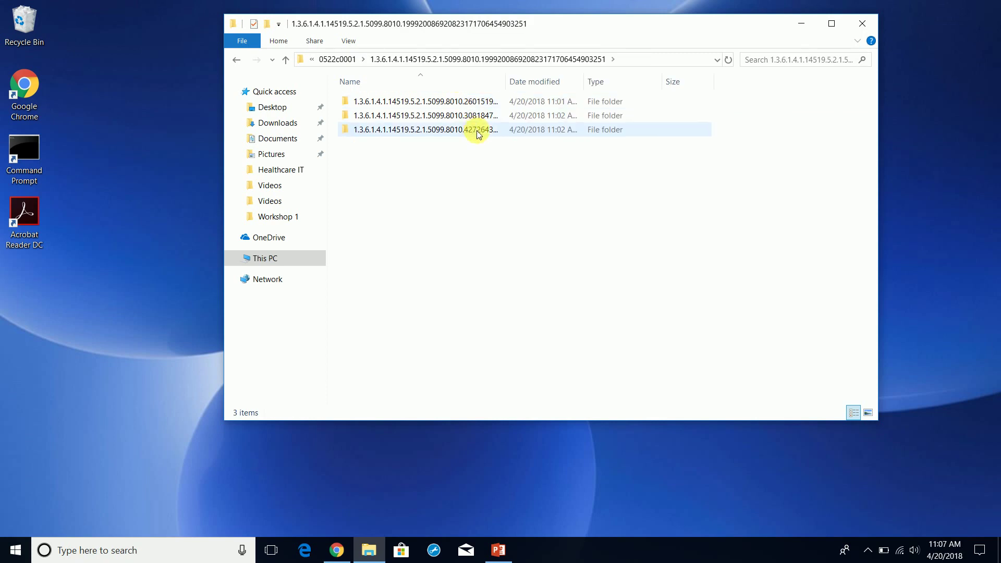
Widen the Name column of the study folder and look inside its first series folder.
left_click_drag(514, 83, 640, 82)
double_click(495, 101)
left_click(237, 60)
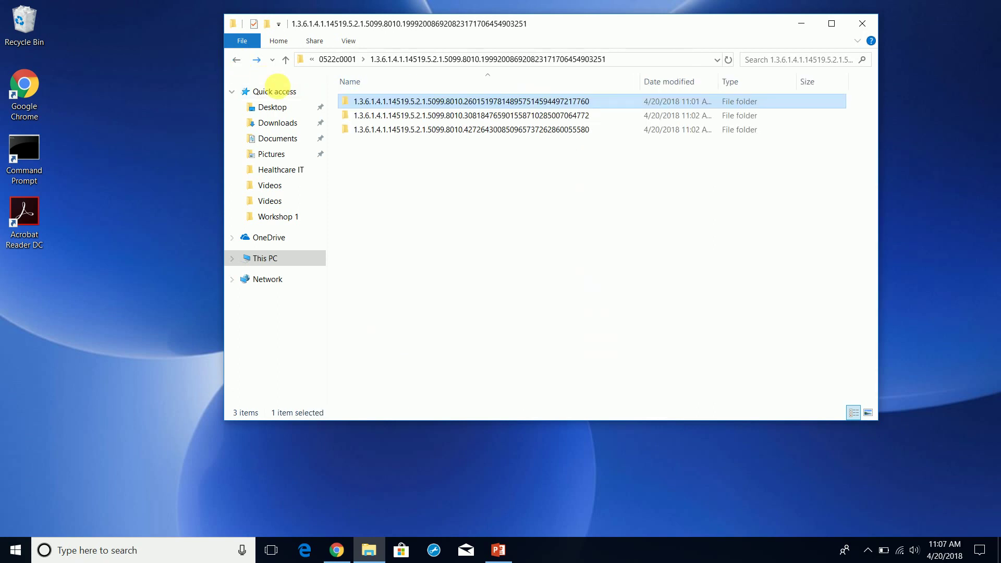
Retrace the folder hierarchy from Head-Neck Cetuximab-Demo through the patient ID folder to the first study folder.
left_click(344, 59)
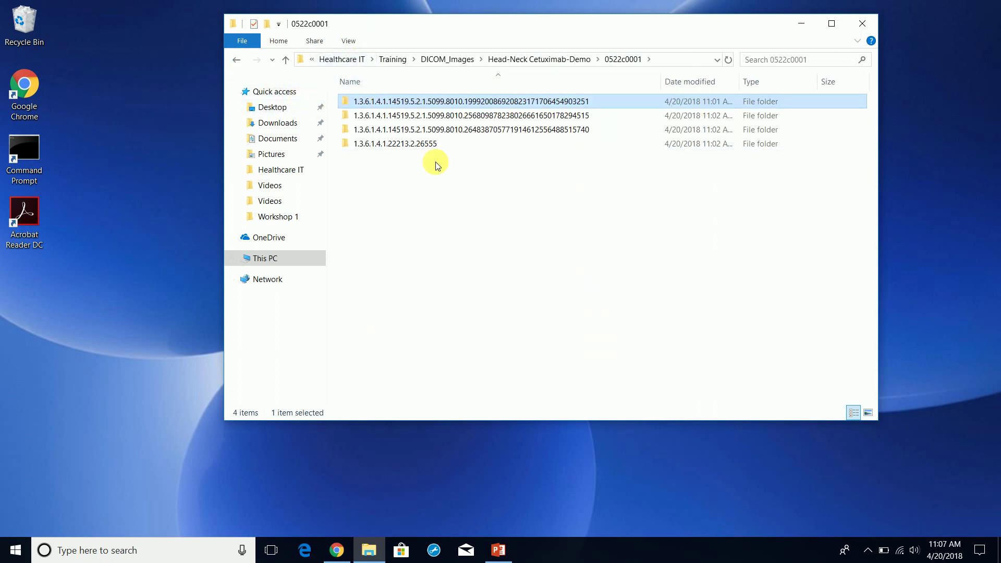
left_click(557, 60)
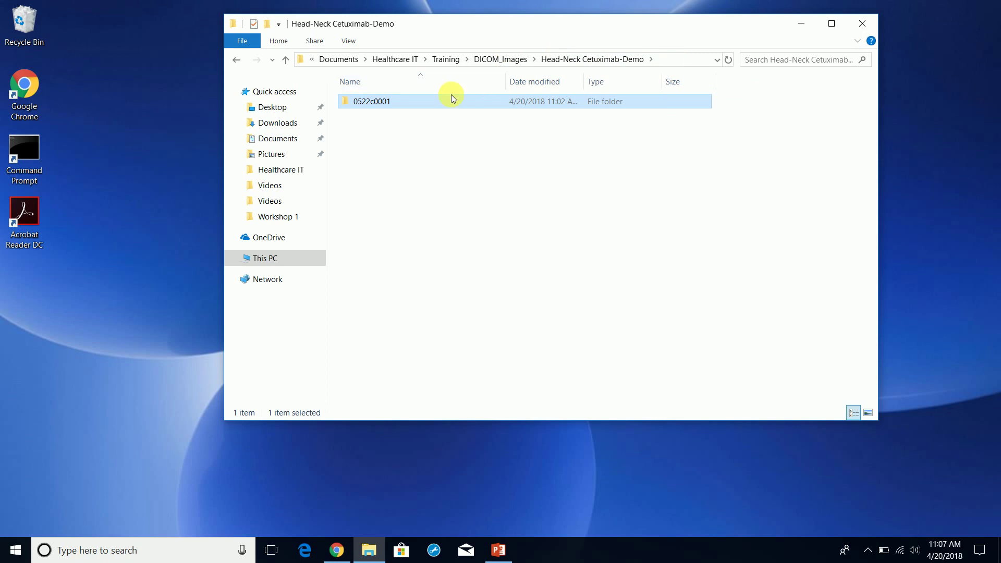
double_click(376, 103)
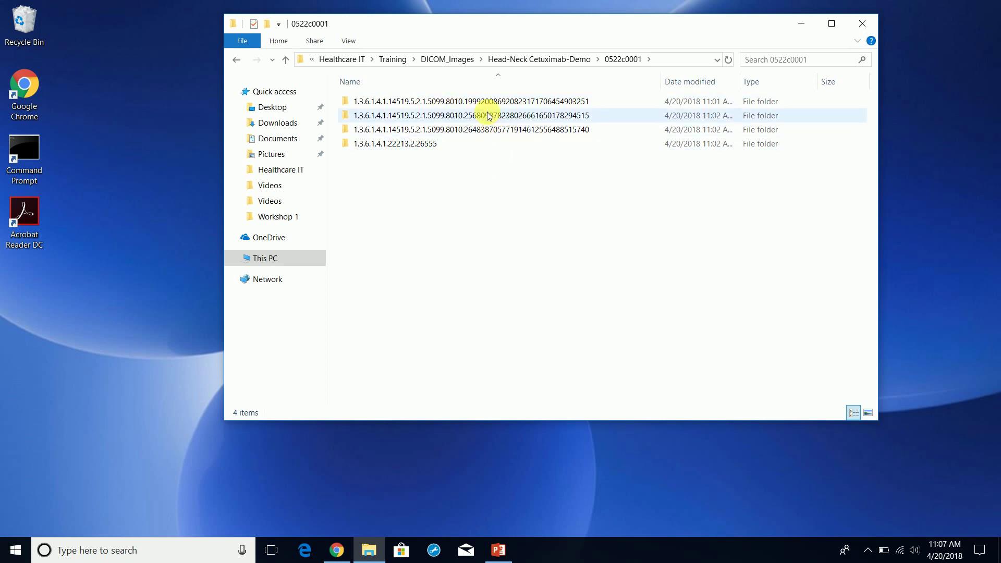
double_click(494, 105)
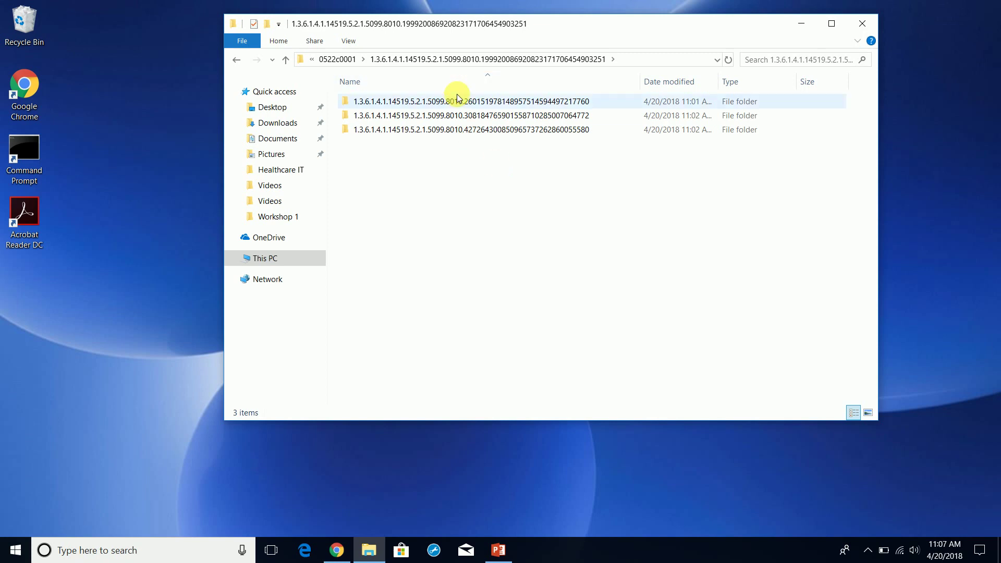
Examine the series folders inside the study folder ending in 454903251 one after another.
mouse_move(461, 103)
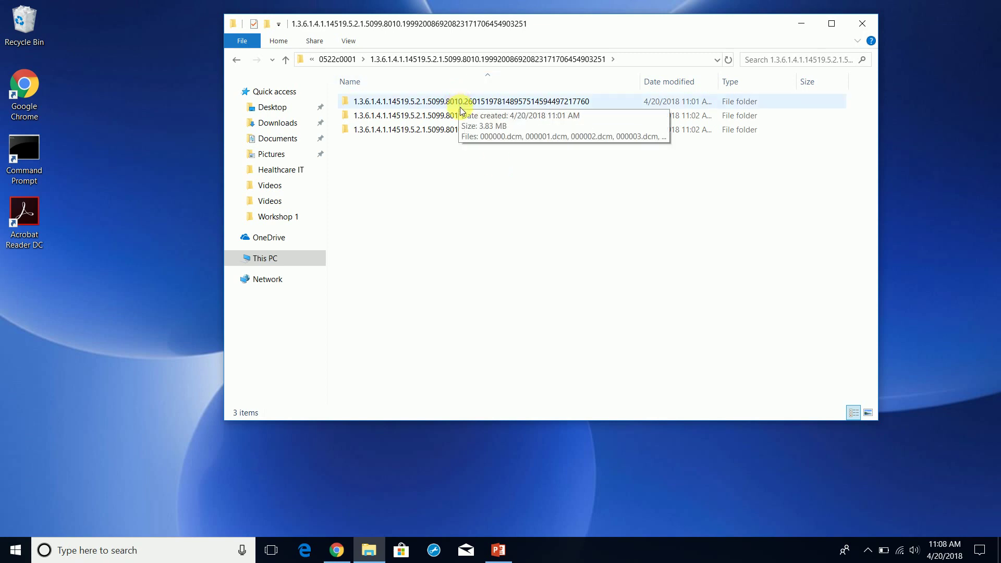
left_click(461, 103)
left_click(462, 119)
left_click(459, 129)
left_click(459, 115)
left_click(457, 102)
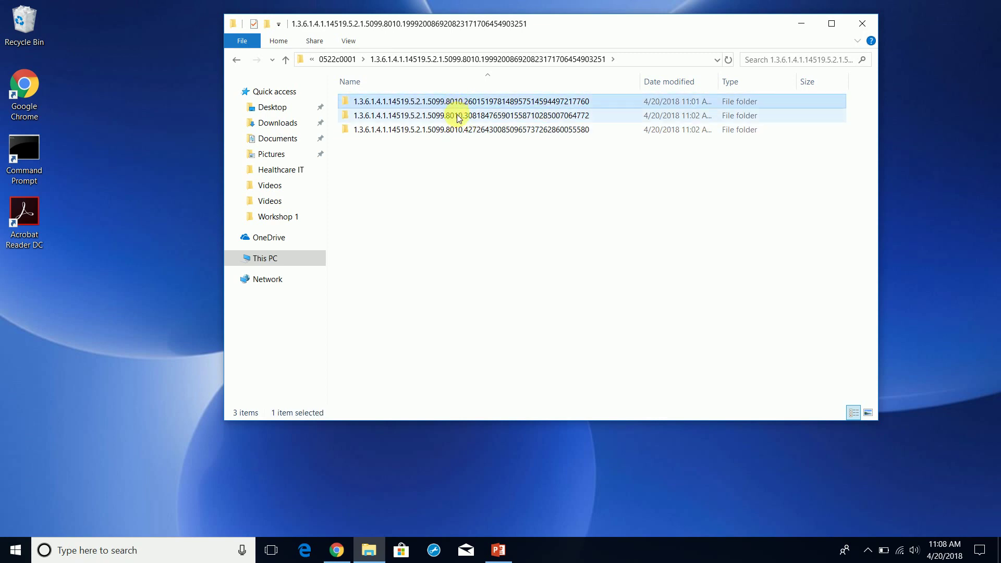
left_click(459, 116)
left_click(462, 130)
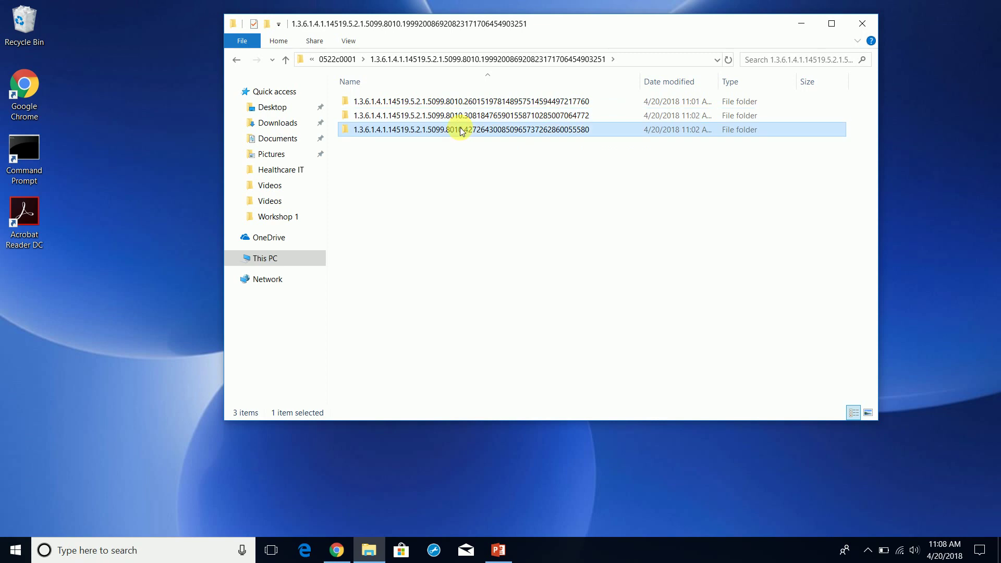
left_click(410, 106)
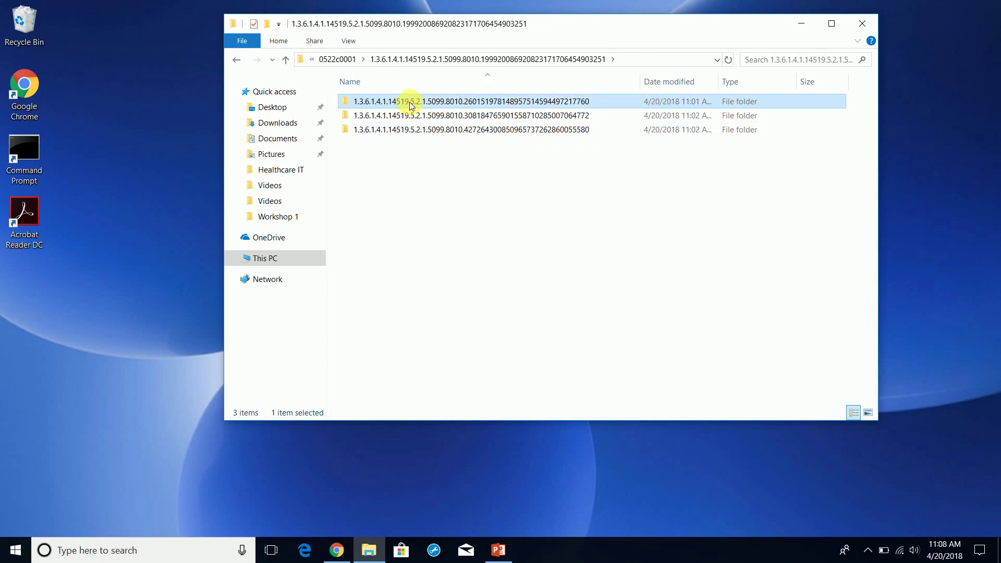
Open the first series folder, look through its .dcm image files, and return to the patient ID folder.
double_click(408, 102)
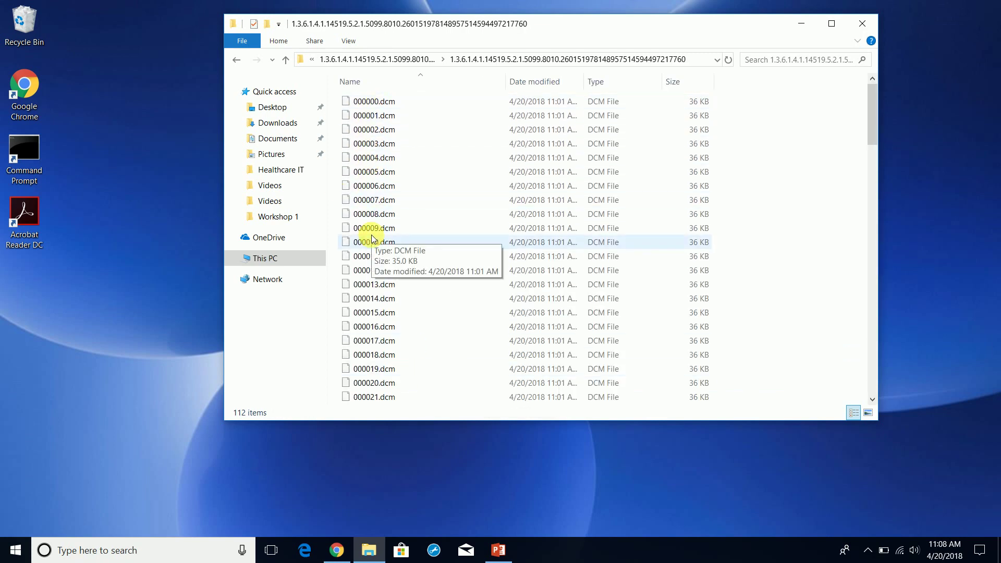
left_click_drag(872, 116, 871, 60)
left_click(401, 106)
left_click(386, 129)
left_click(388, 157)
left_click(388, 284)
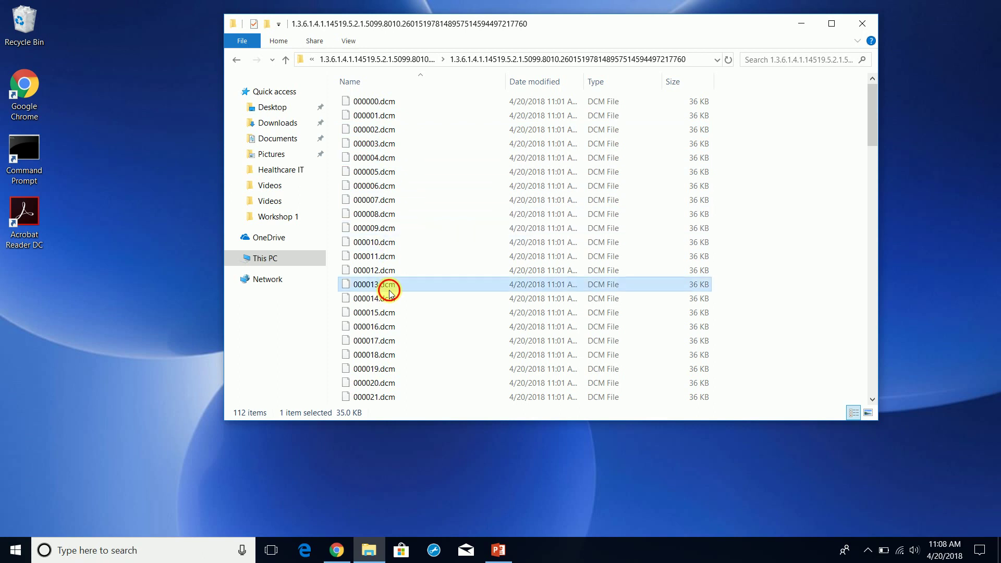
left_click(386, 354)
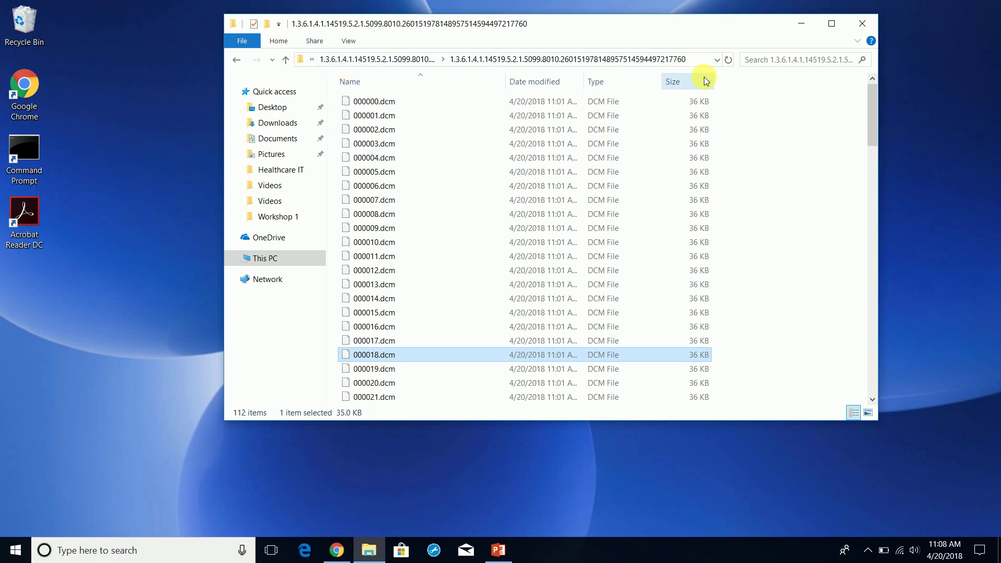
left_click(354, 60)
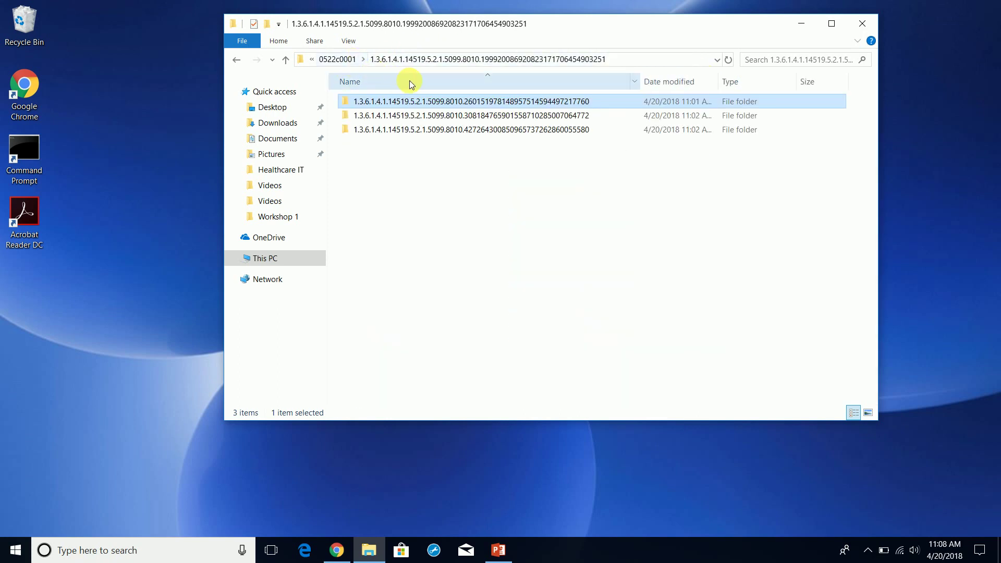
left_click(337, 59)
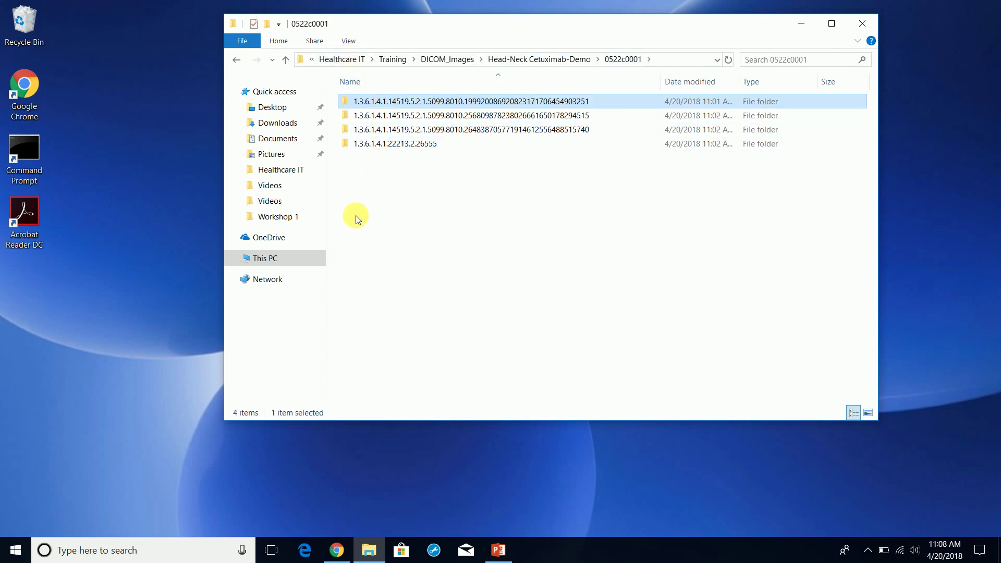
Check the data basket page in Chrome, return to File Explorer, and go up to the Head-Neck Cetuximab-Demo folder.
left_click(338, 552)
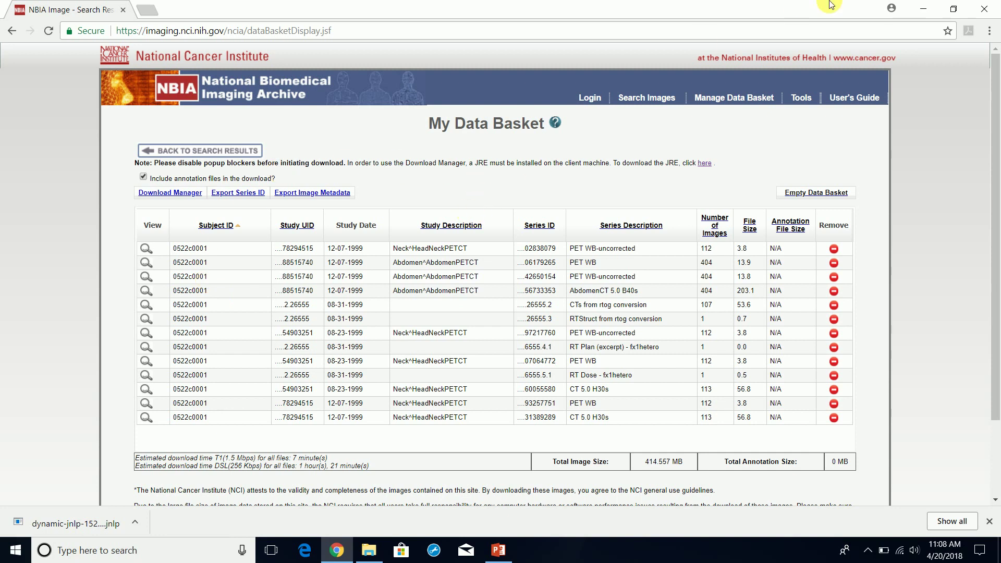
left_click(923, 13)
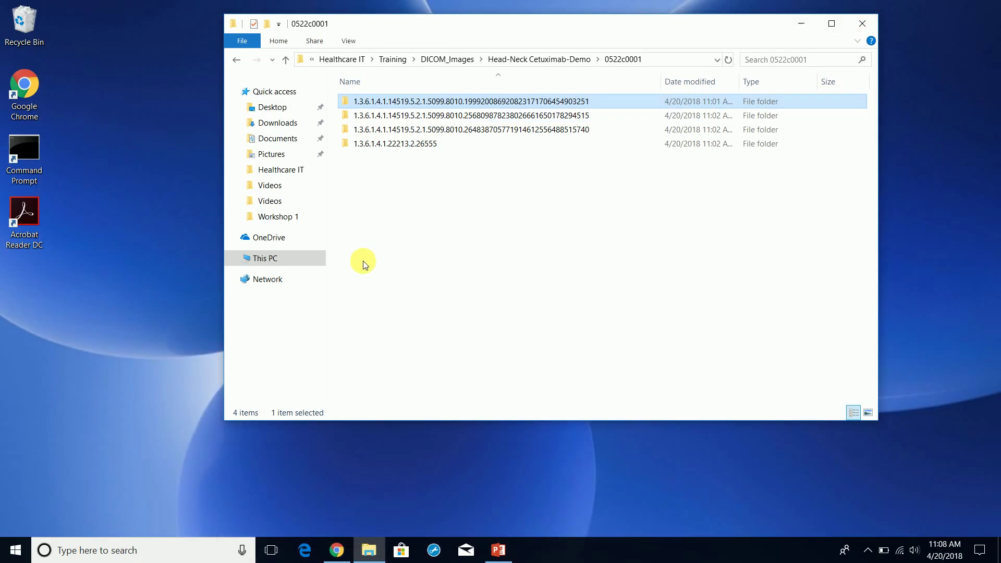
left_click(541, 60)
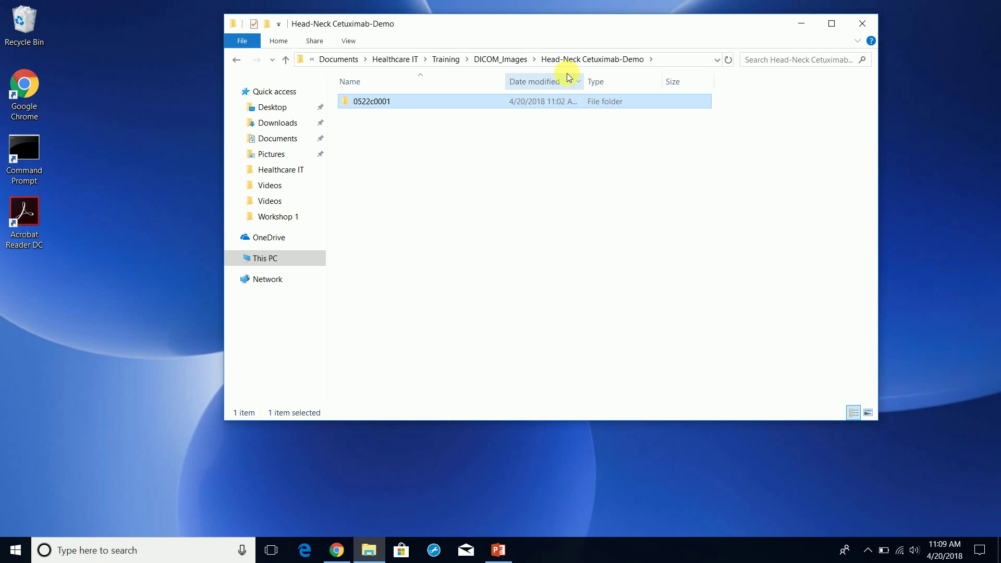
left_click_drag(561, 30, 564, 59)
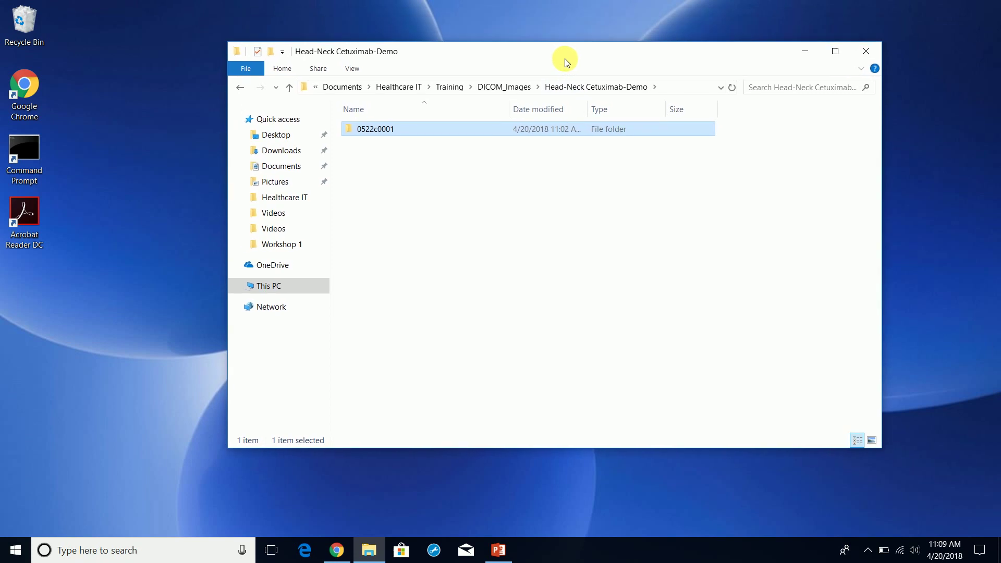